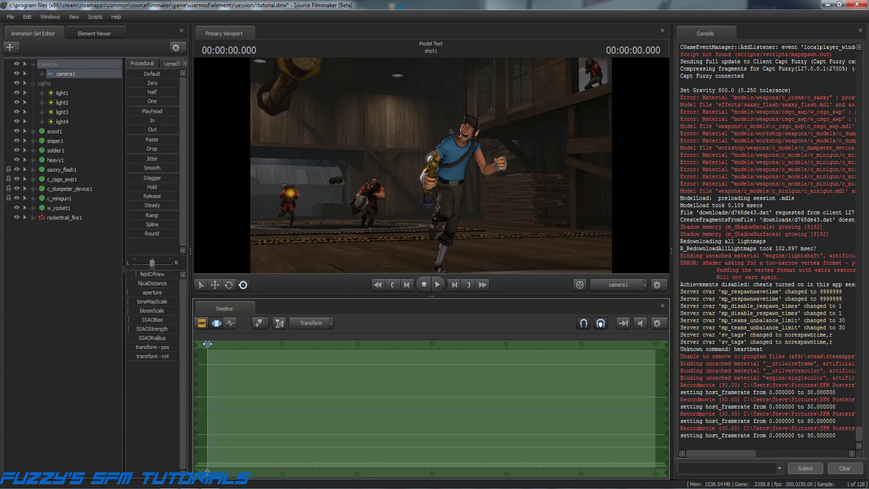
Step: Place the playhead at 0.333 seconds in shot1 and select camera1
left_click_drag(207, 343, 210, 344)
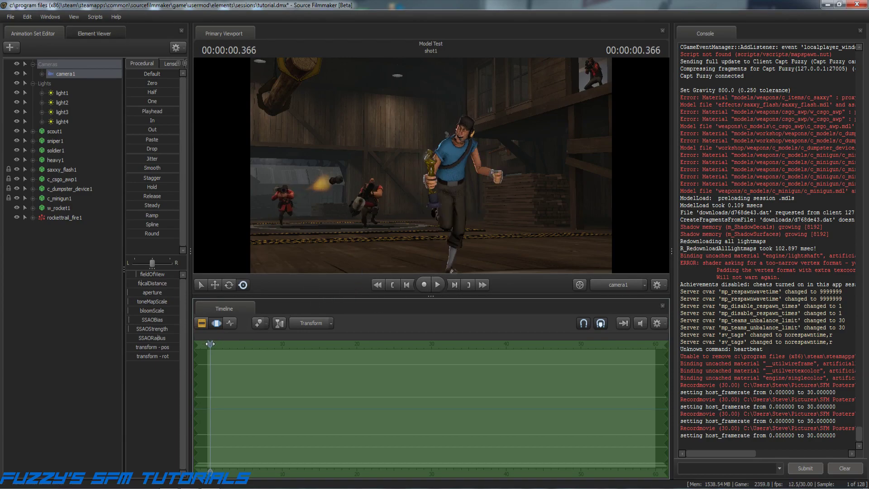
left_click(409, 284)
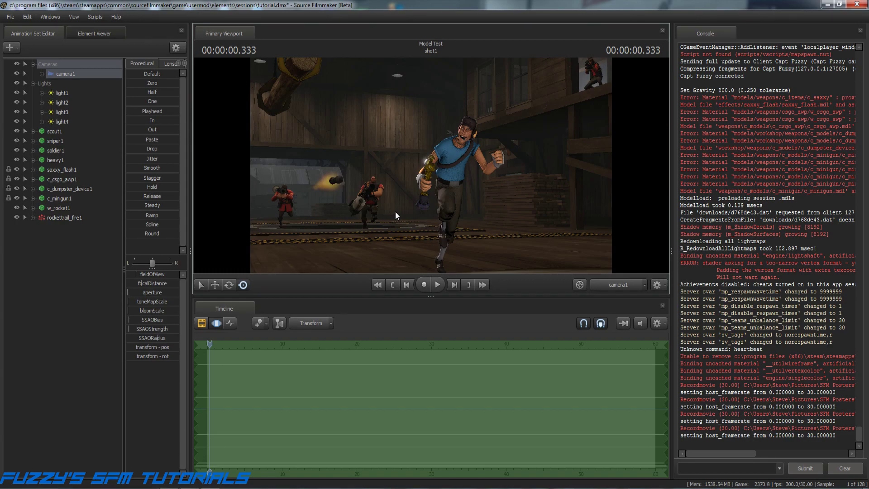
left_click(70, 75)
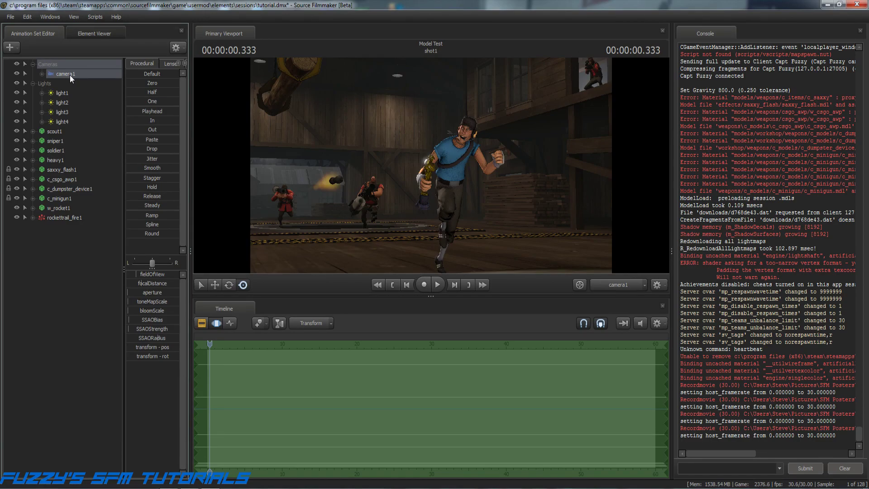
Step: Widen camera1's field of view with the 35 mm lens preset and move the camera closer to the Scout
left_click(168, 64)
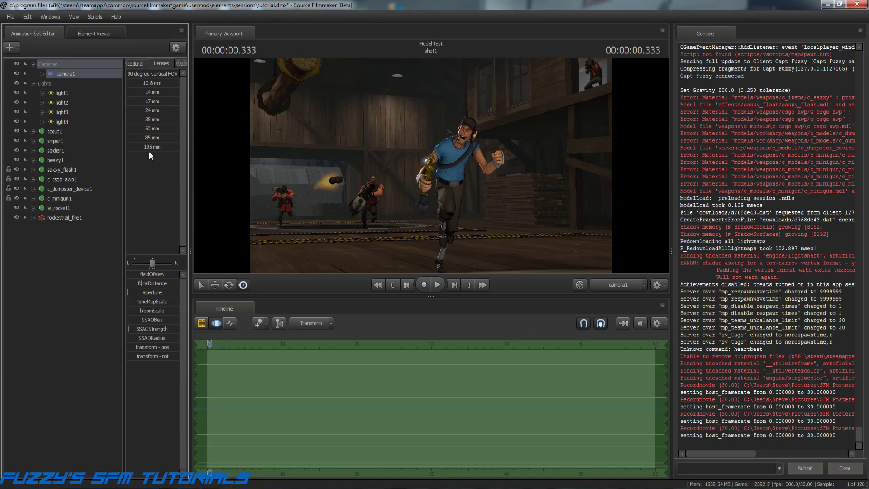
left_click(129, 120)
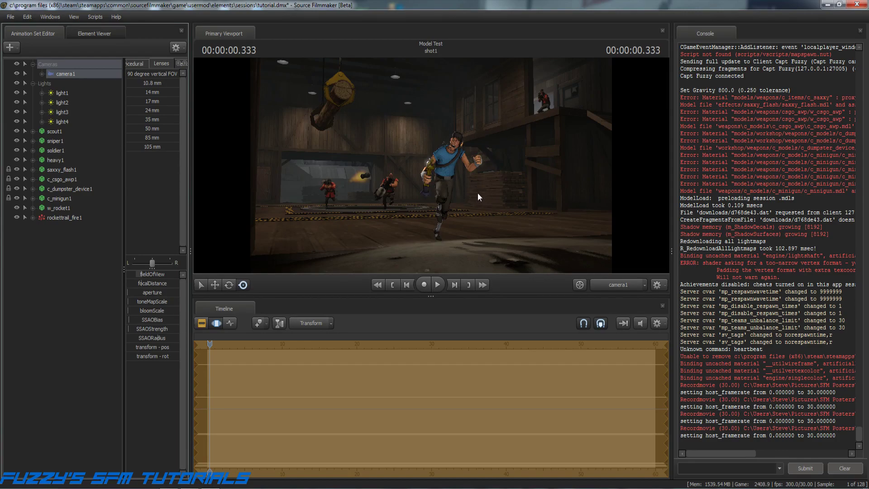
right_click_drag(476, 191, 476, 191)
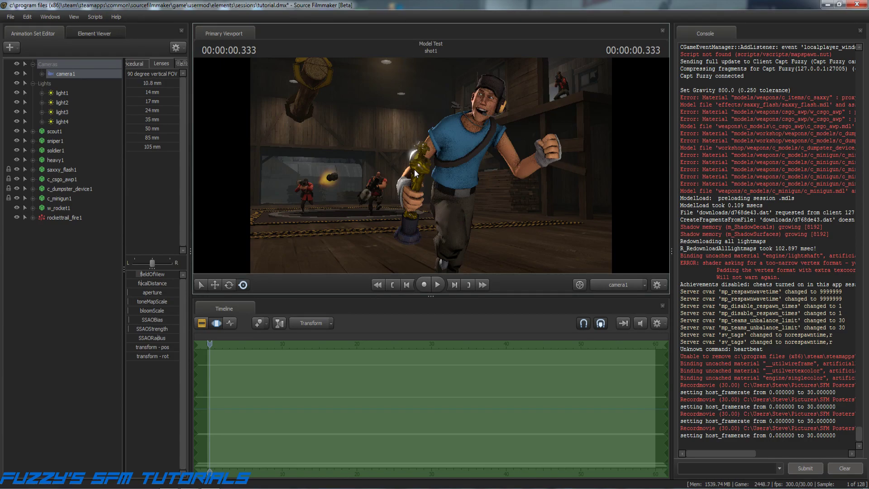
Step: Restore the Procedural presets, check the reframed shot in the Clip Editor, and return to the Motion Editor
left_click(137, 65)
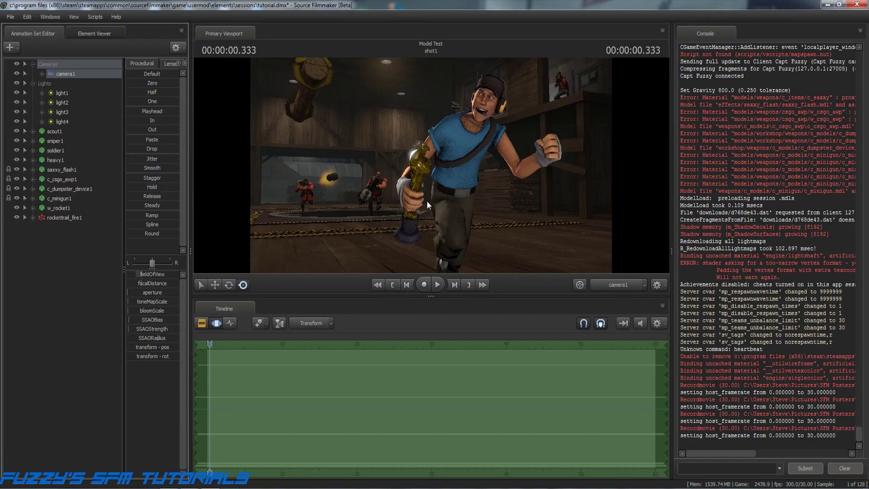
left_click(199, 325)
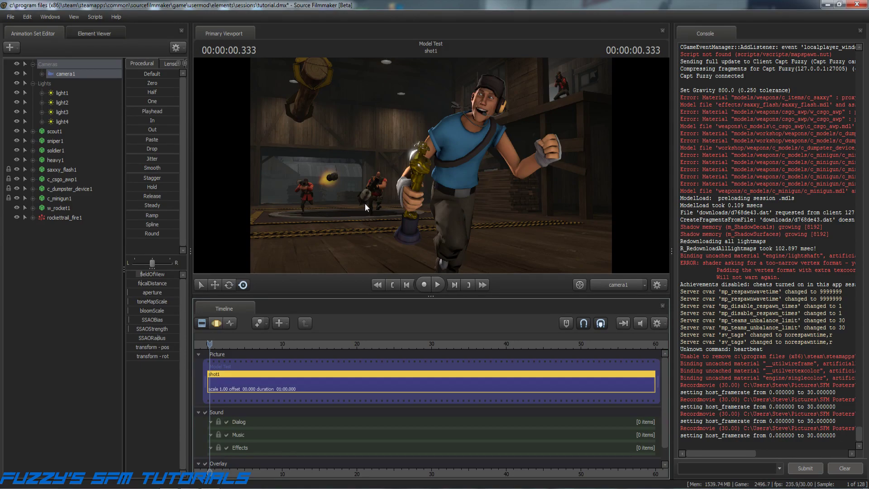
left_click(219, 321)
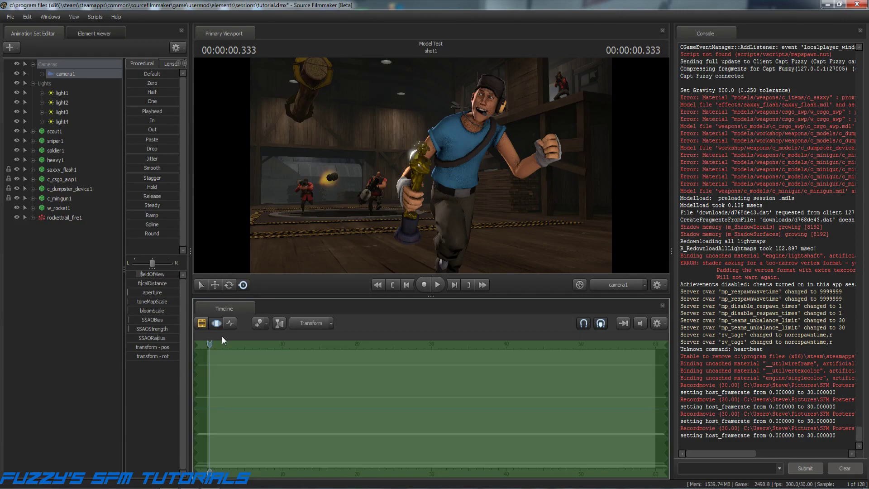
Step: Adjust the toneMapScale of camera1 to tune the shot's brightness
left_click(134, 301)
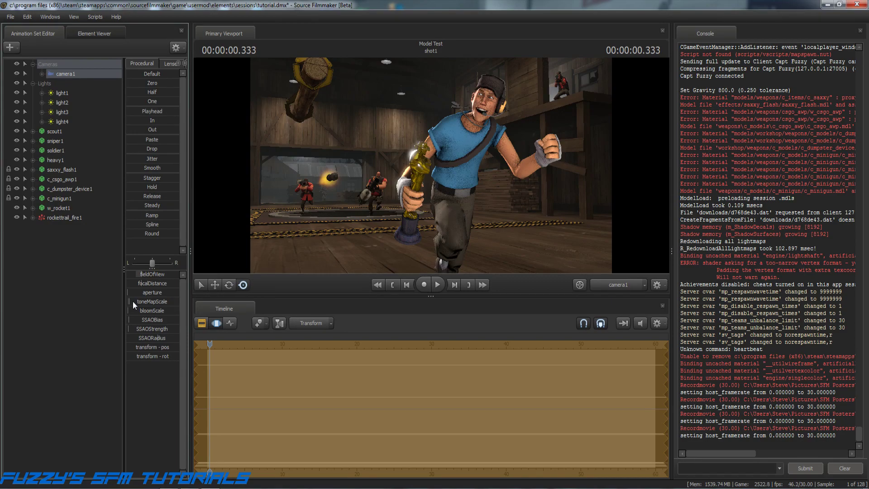
left_click(137, 301)
left_click_drag(152, 302, 138, 302)
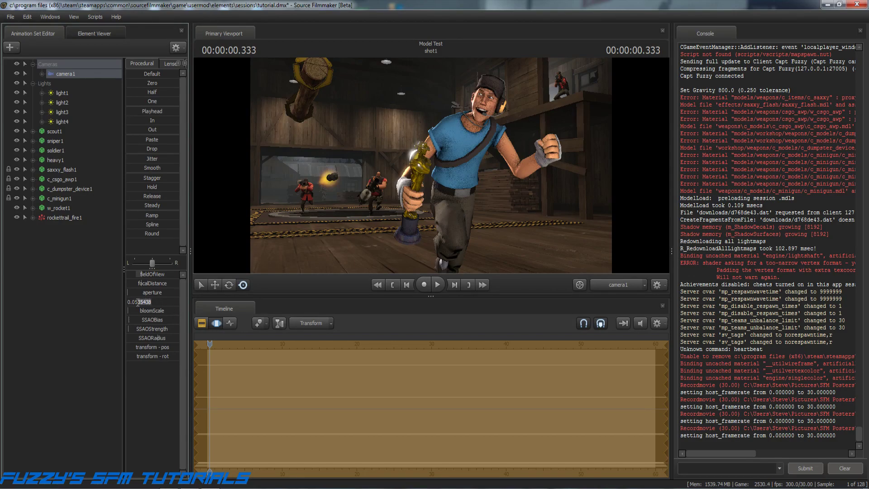
left_click(218, 300)
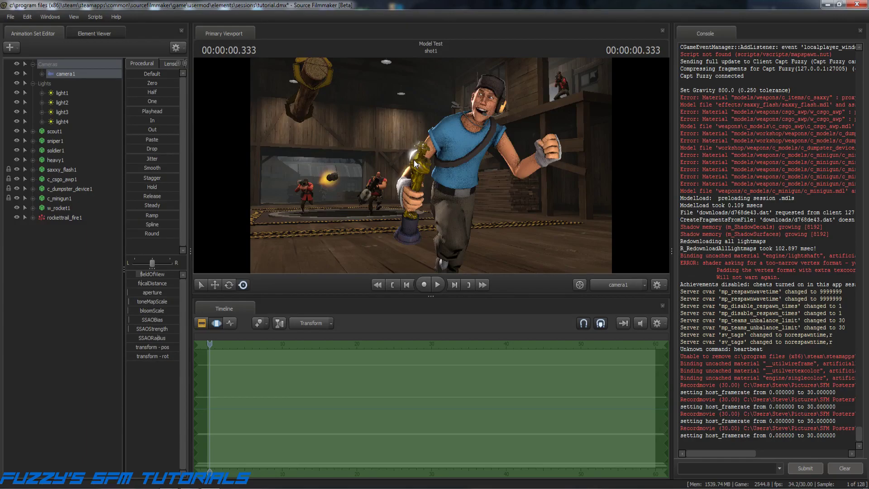
Step: Adjust camera1's bloomScale and check the shot in the Clip Editor
left_click(143, 311)
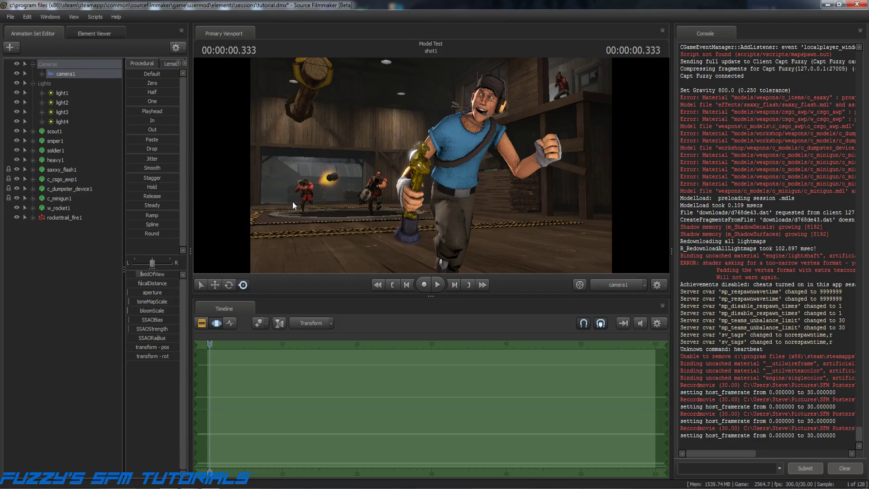
left_click(200, 324)
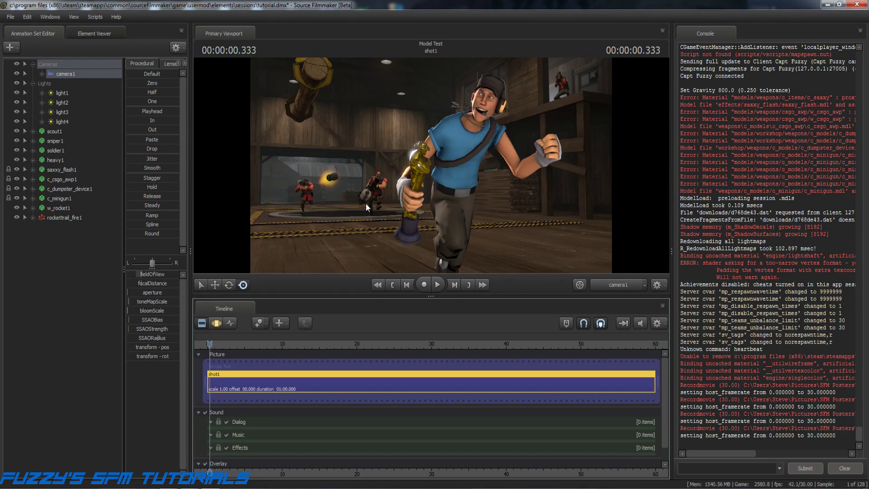
left_click(216, 323)
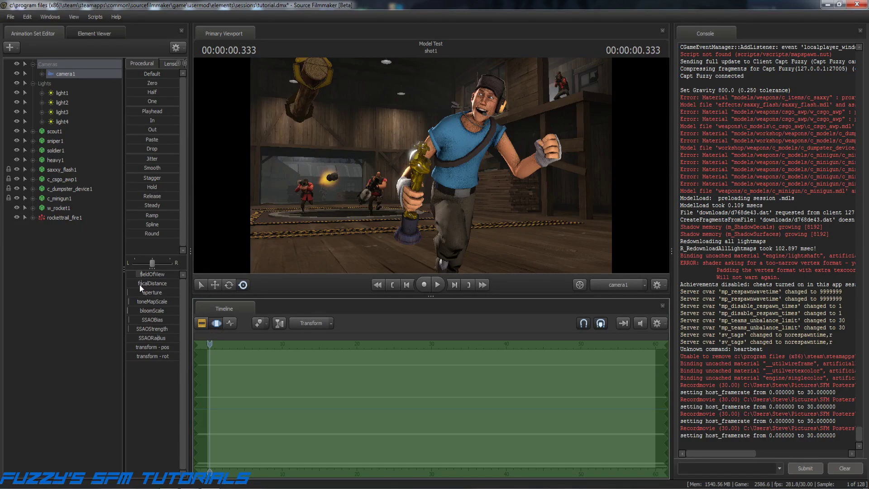
Step: Adjust camera1's focalDistance so the focus lies on the Scout, and set its aperture to 0.12
left_click_drag(143, 283, 149, 284)
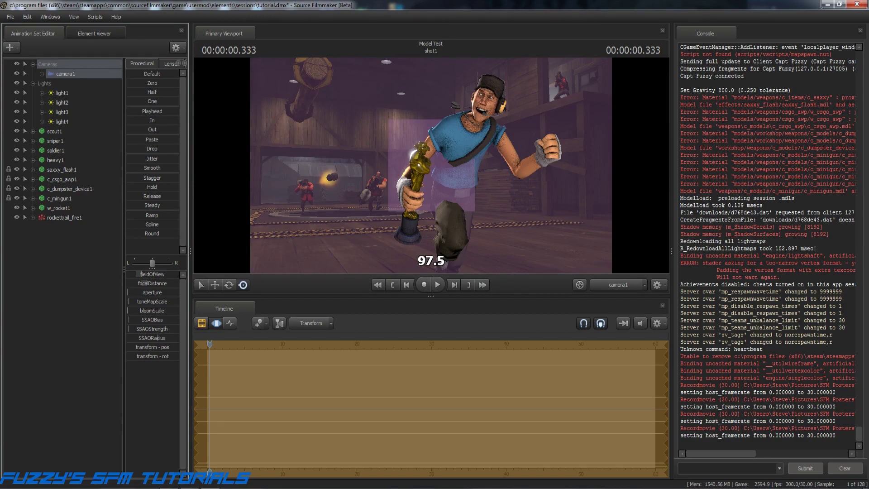
left_click_drag(149, 284, 151, 284)
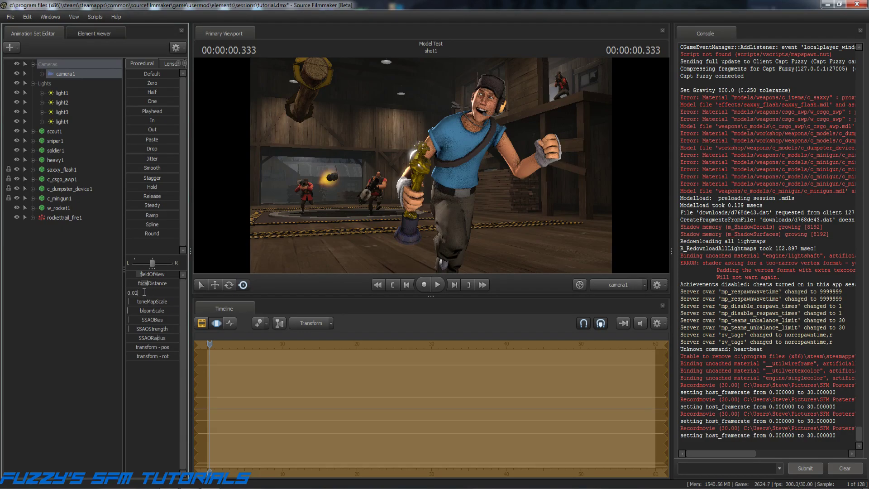
left_click_drag(144, 292, 134, 295)
type("12")
key("Return")
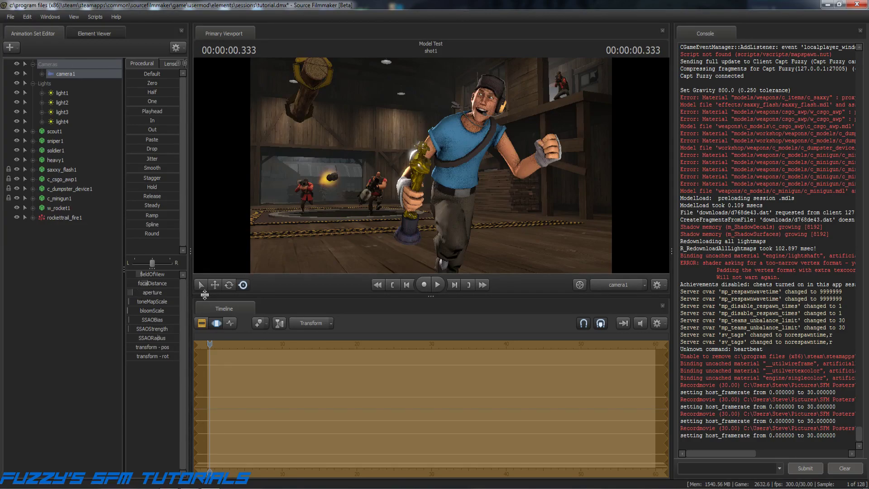
left_click(204, 324)
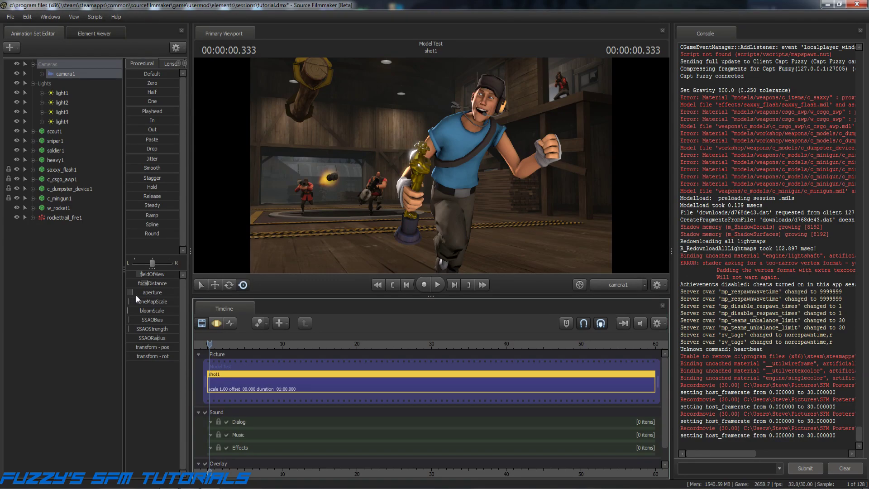
left_click(217, 322)
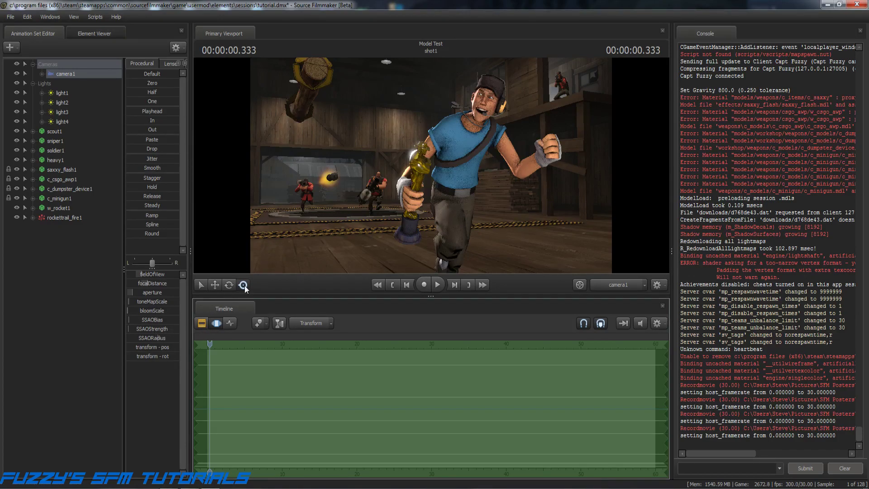
Step: Switch to the Clip Editor and open the viewport's Progressive Refinement render settings
left_click(202, 323)
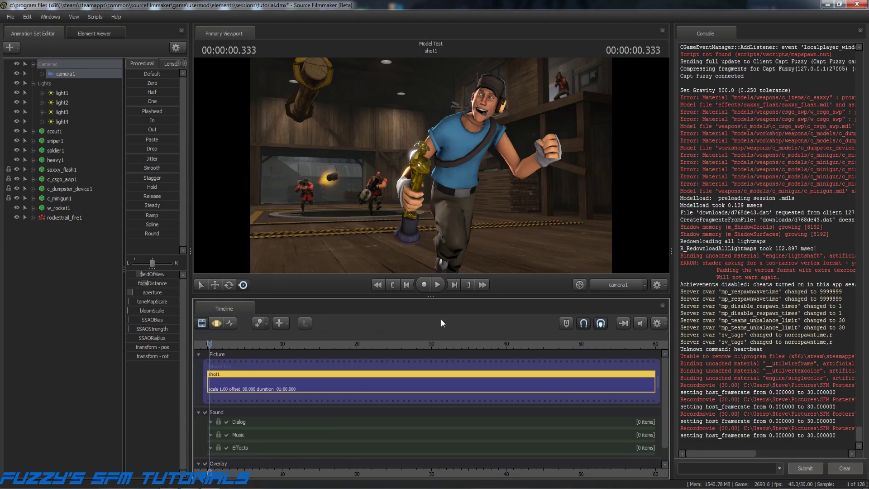
right_click(430, 116)
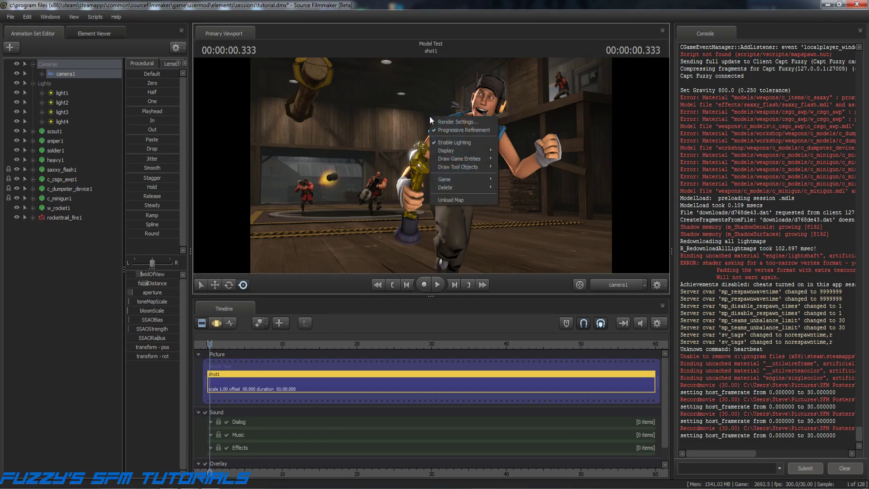
left_click(444, 120)
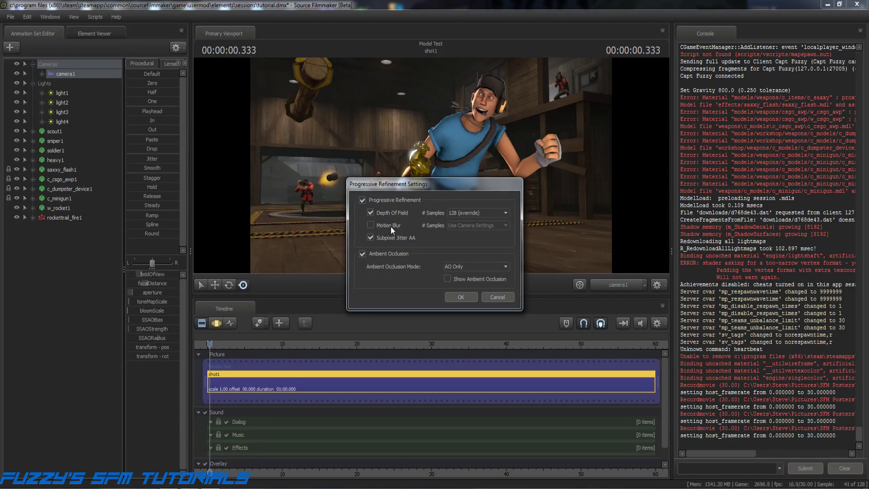
Step: Try Motion Blur with Depth Of Field samples set to Use Camera Settings, keeping the dialog clear of the viewport
left_click(371, 225)
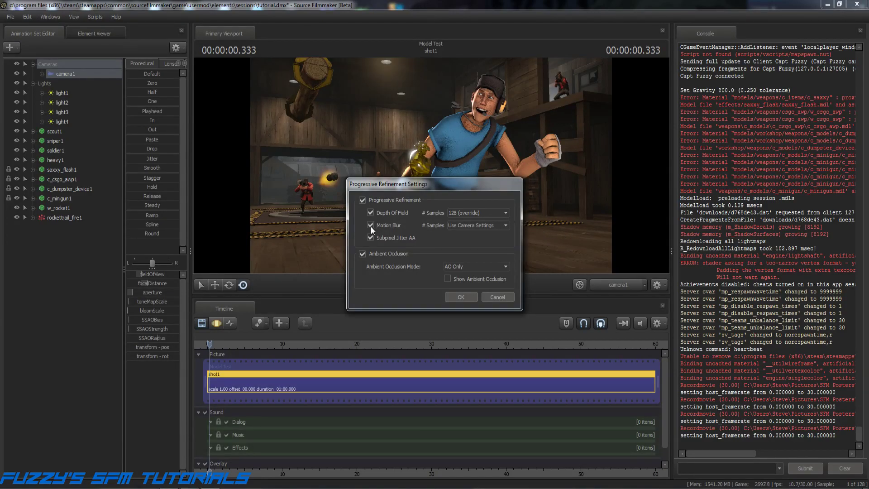
left_click(507, 211)
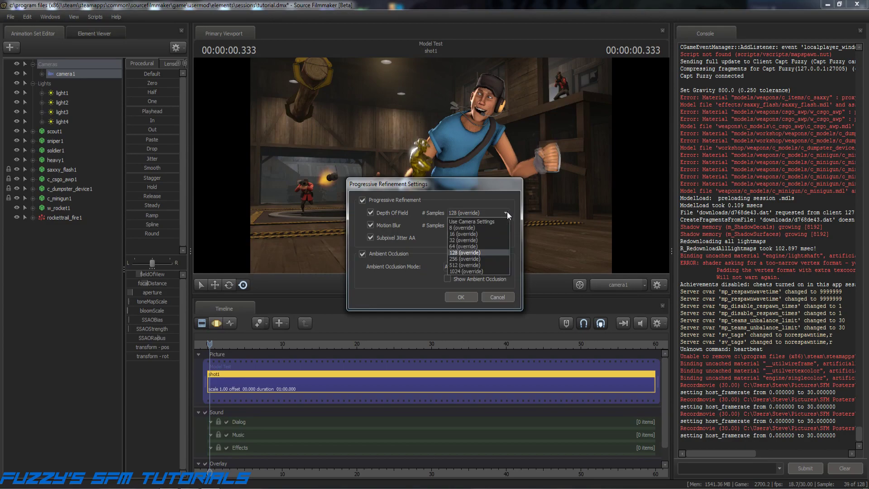
left_click(477, 221)
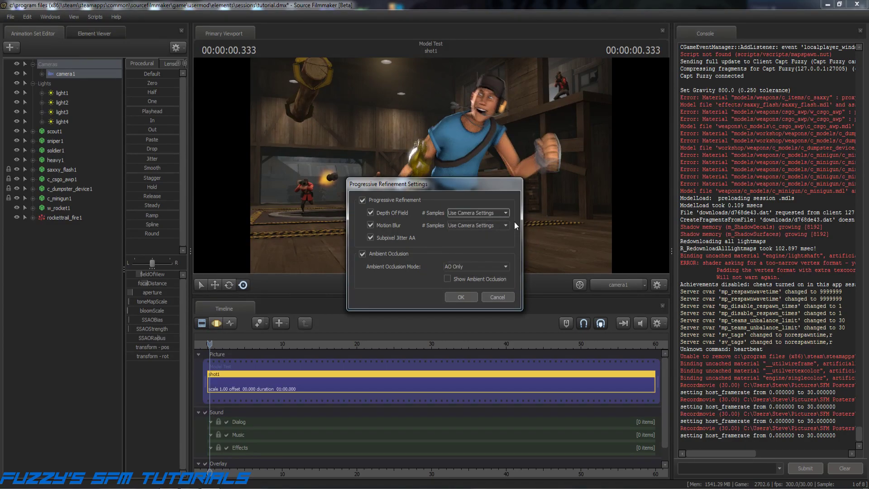
left_click_drag(441, 195, 420, 313)
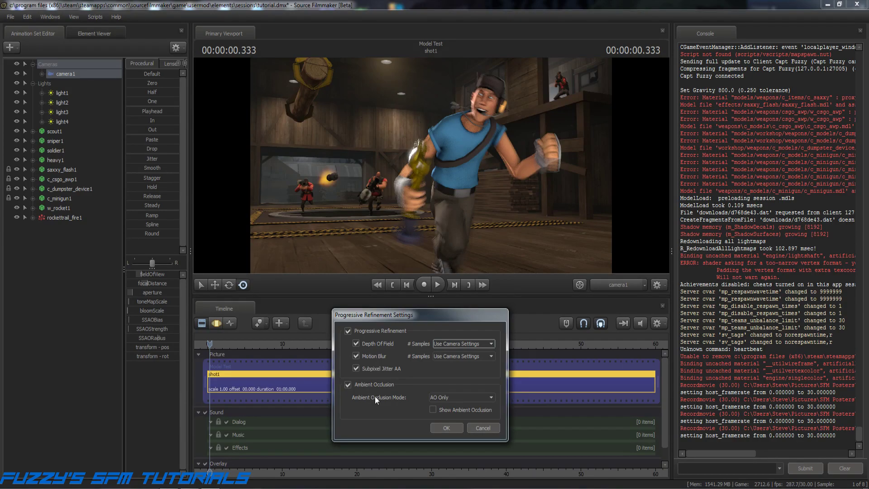
Step: Disable Motion Blur, set the Depth Of Field samples to 128 (override), and accept the render settings
left_click(356, 356)
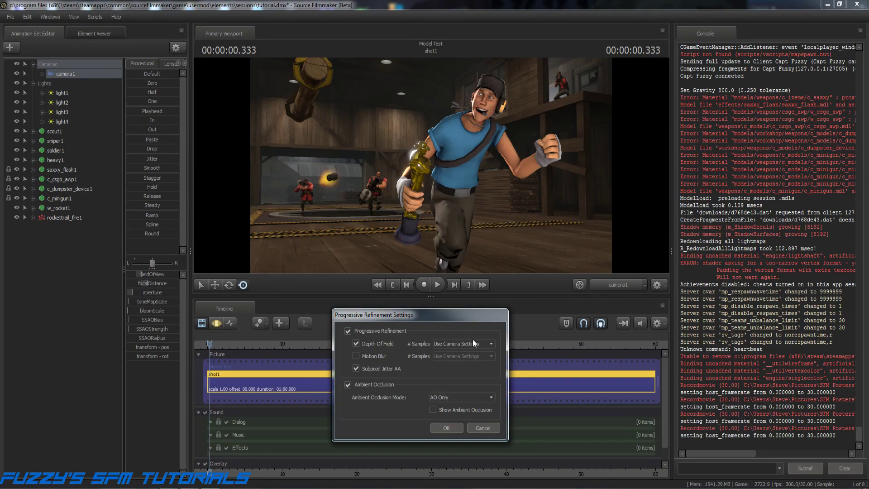
left_click(491, 343)
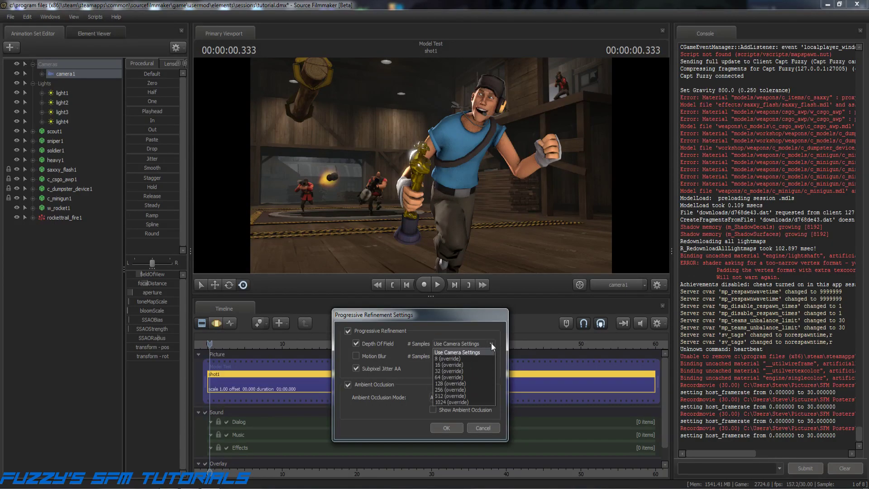
left_click(450, 384)
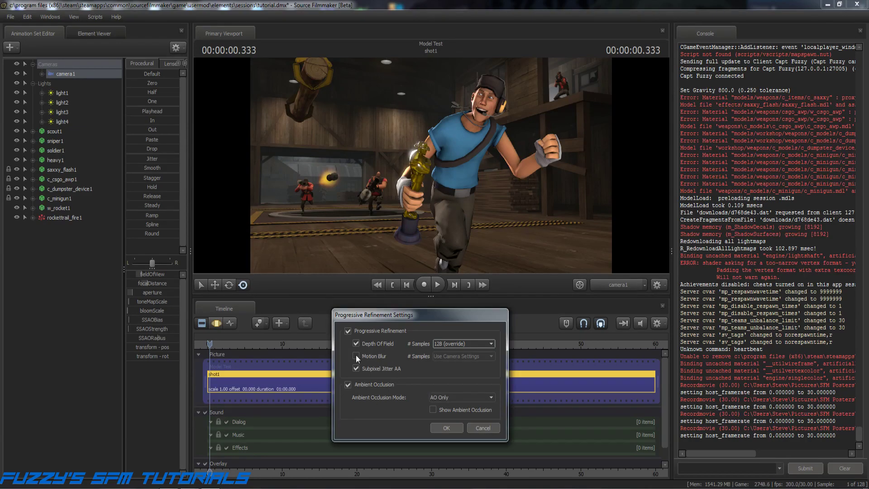
left_click(450, 429)
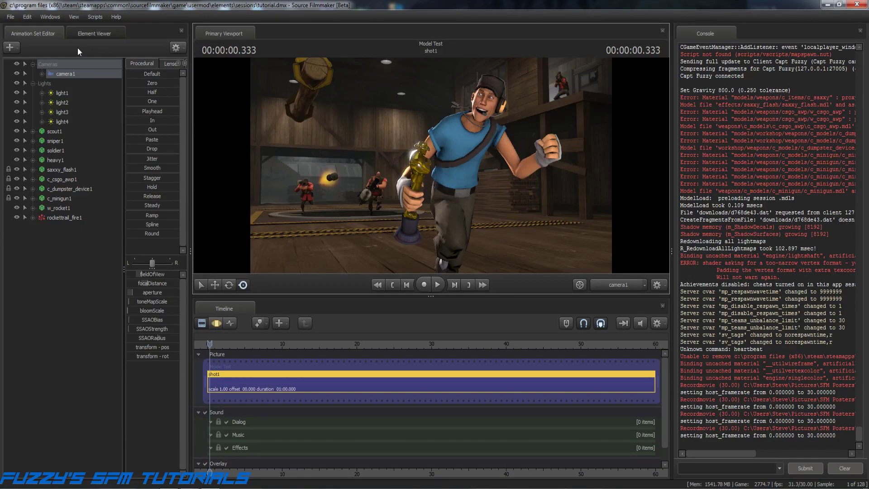
Step: Open the movie export settings, keep Image Sequence as the export type, and choose a Custom duration in seconds
left_click(13, 19)
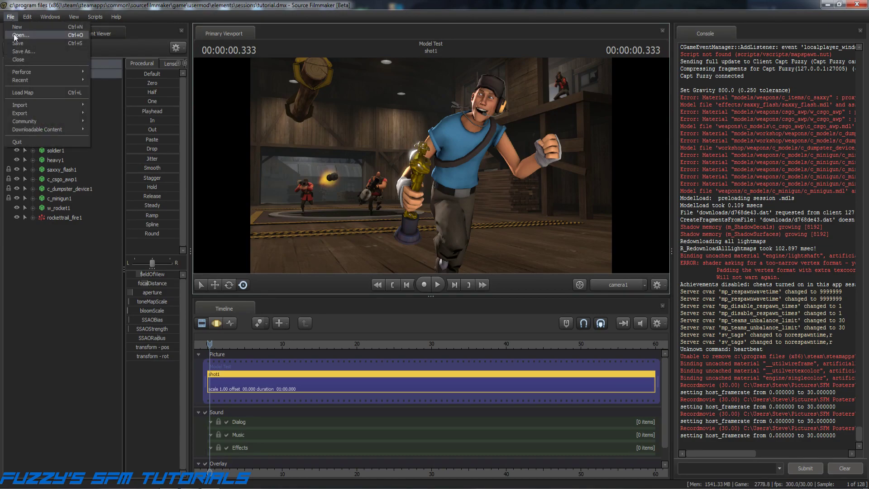
mouse_move(24, 114)
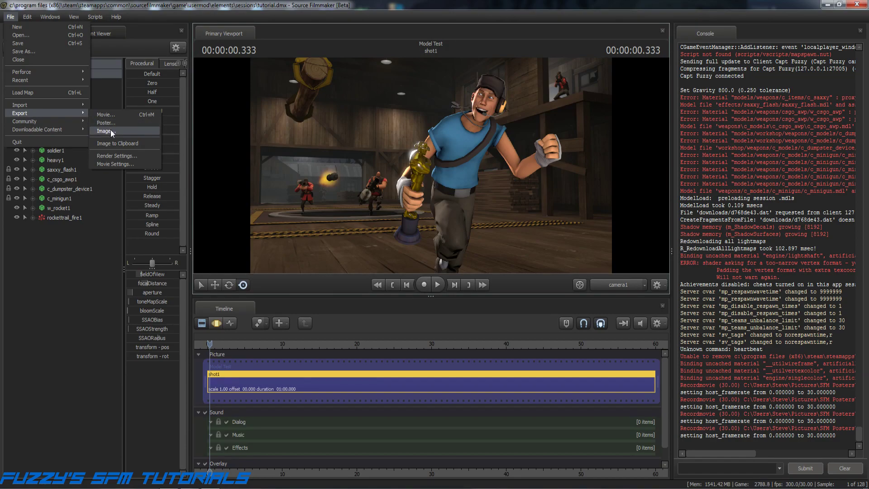
left_click(111, 115)
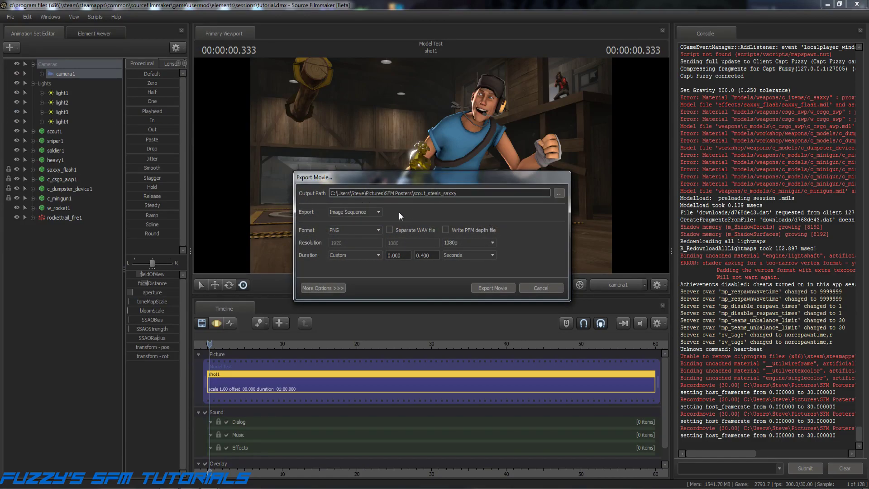
left_click(376, 210)
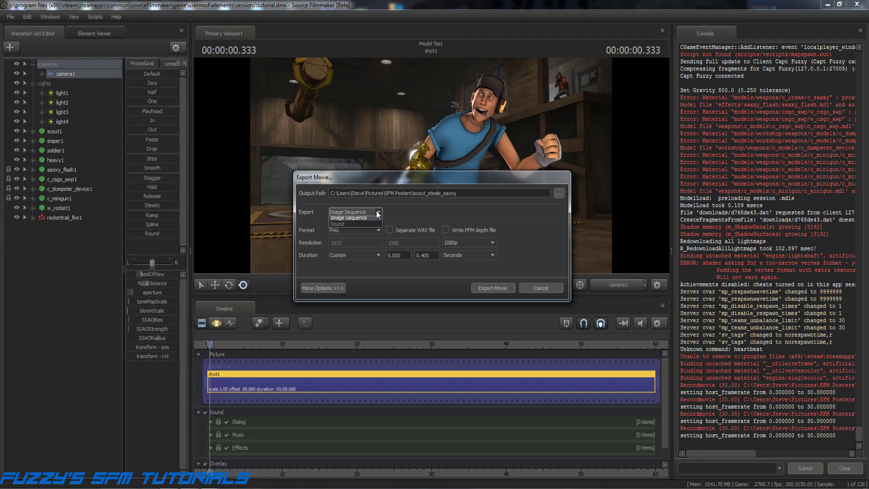
left_click(360, 224)
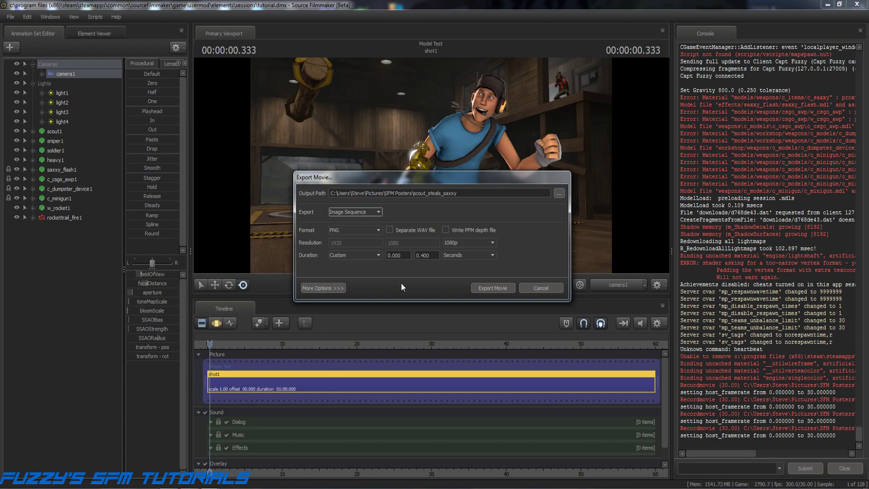
left_click(376, 255)
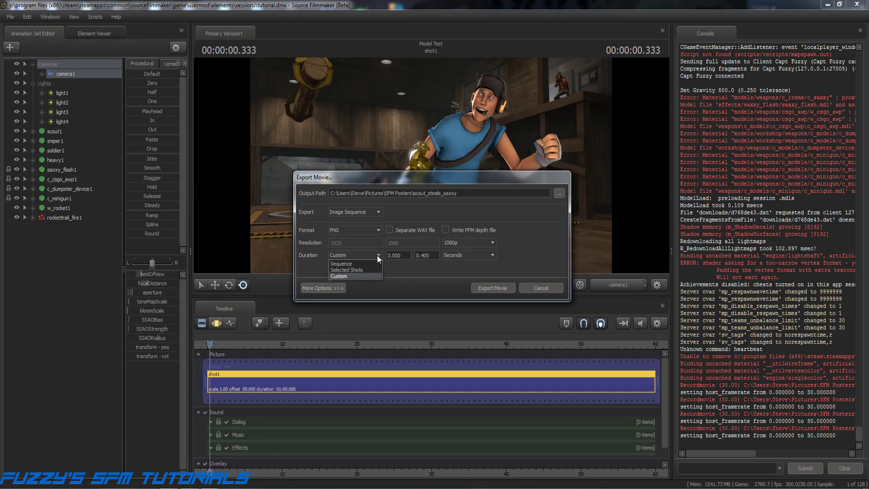
left_click(343, 276)
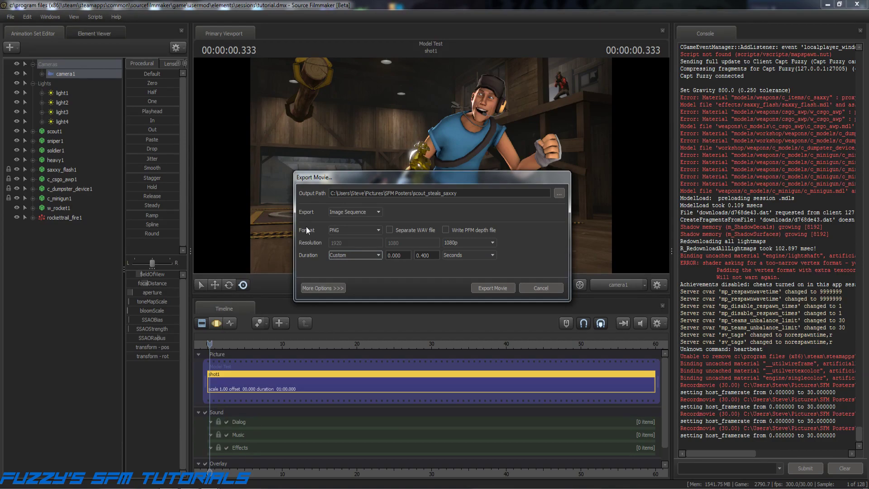
Step: Check the export's render settings, then export scout_steals_saxxy as 1080p PNGs from 0.000 to 0.400 seconds, overwriting the existing layoff
left_click(321, 289)
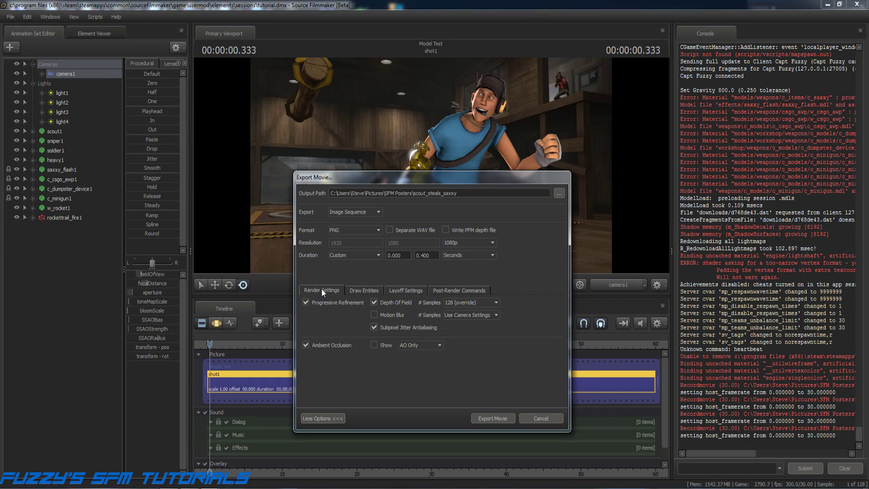
left_click(328, 420)
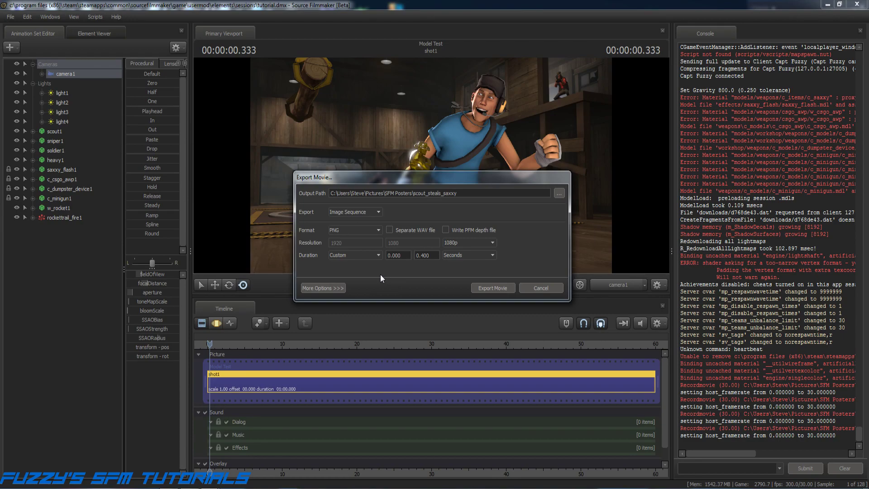
left_click(503, 288)
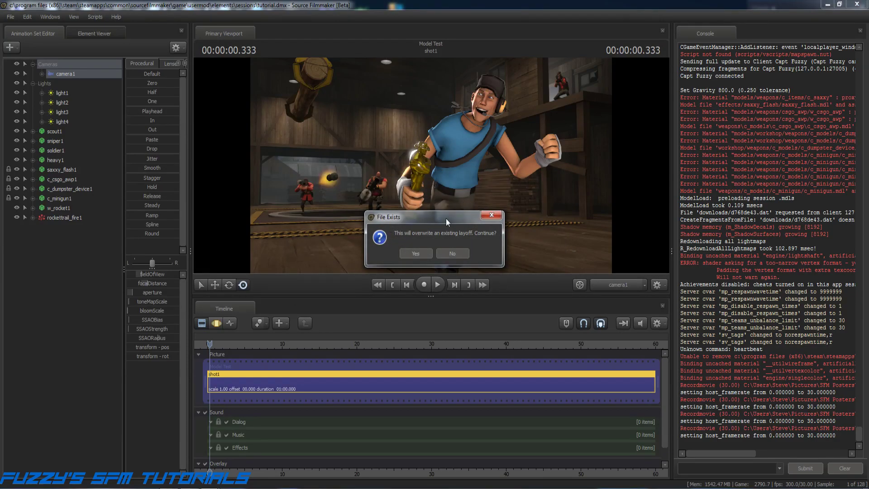
left_click(412, 253)
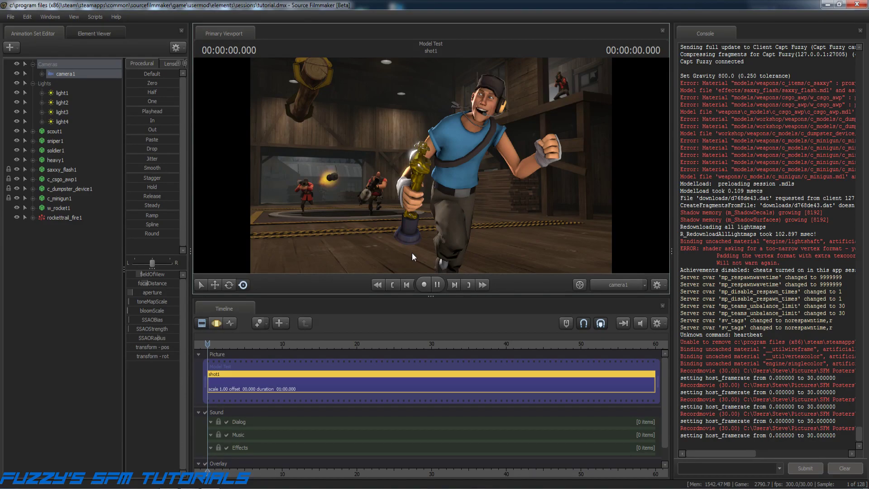
Step: Pause playback and advance the playhead frame by frame to find the wanted pose, settling on 00:00:00.333
key("space")
key("Right")
key("Right")
key("Right")
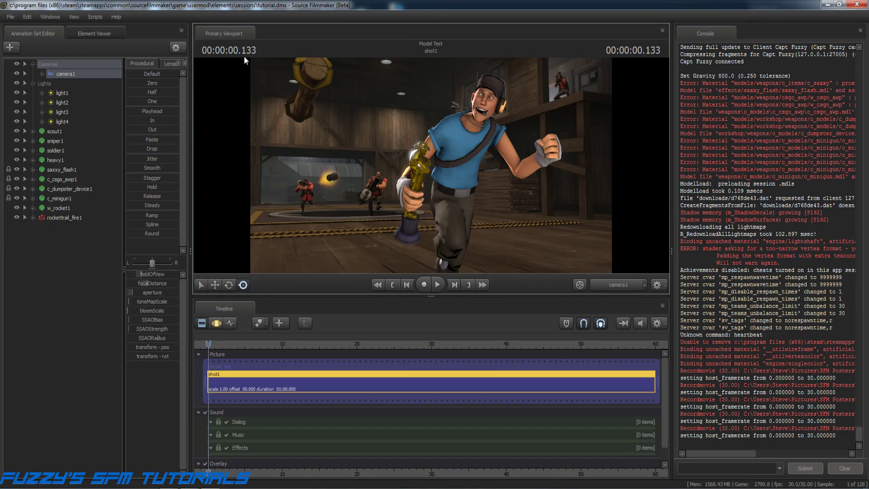
key("Right")
key("Right")
key("Right")
key("Right")
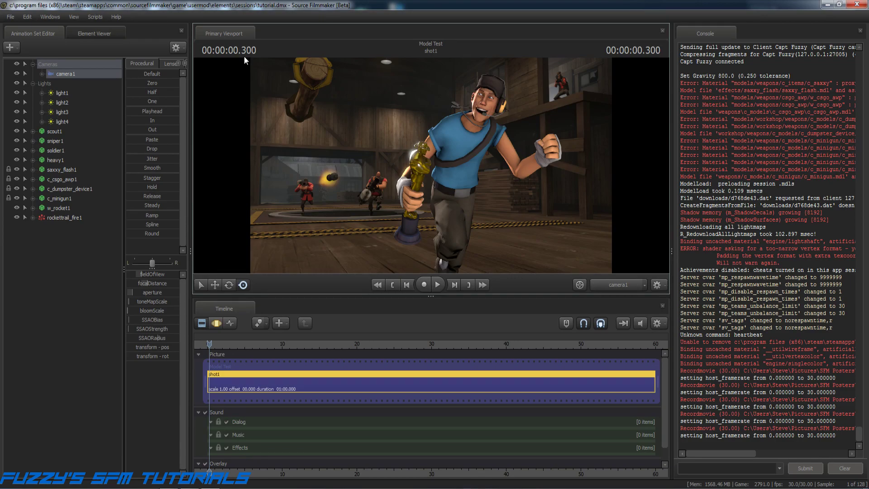
key("Right")
key("Right")
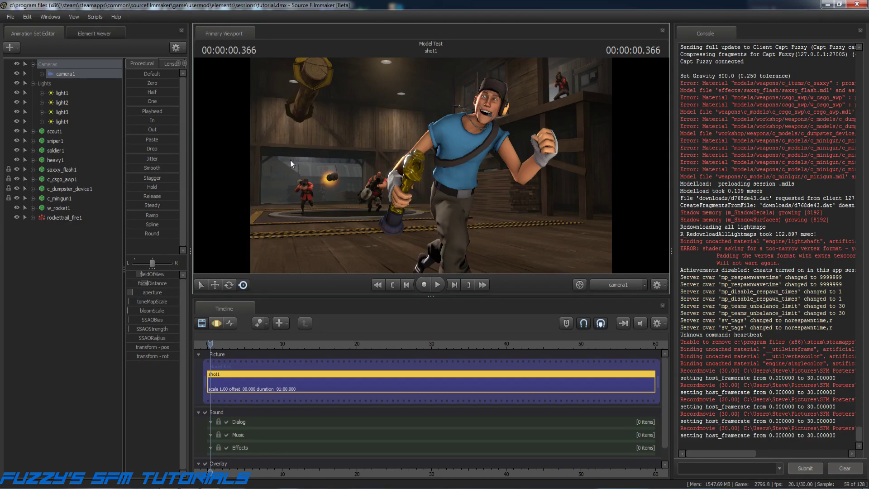
left_click(406, 284)
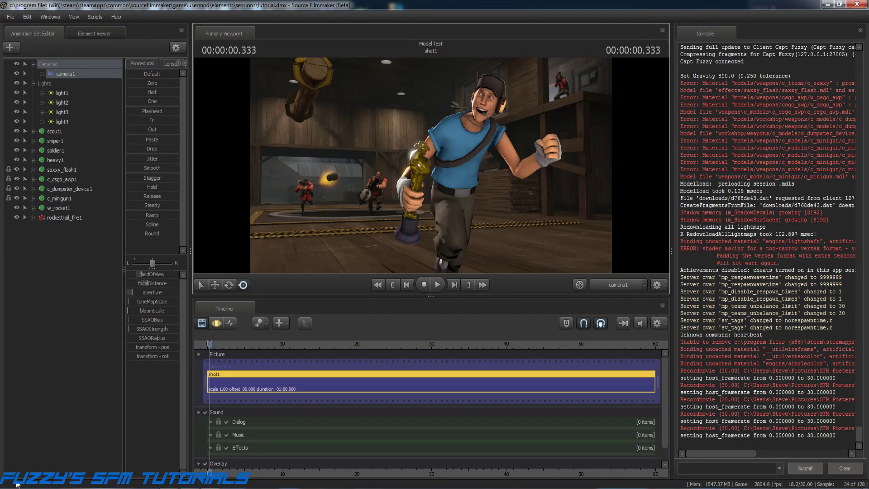
Step: Switch to Windows Explorer and open the SFM Posters folder in the Pictures library
key("super+e")
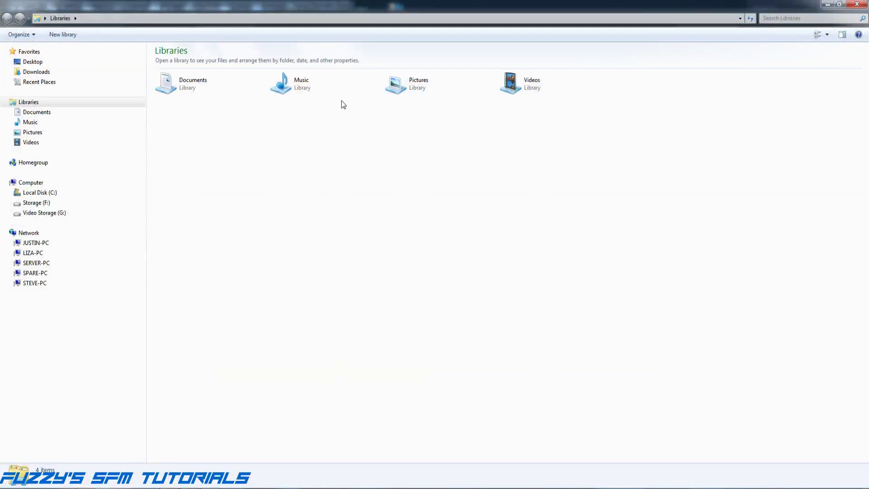
double_click(397, 87)
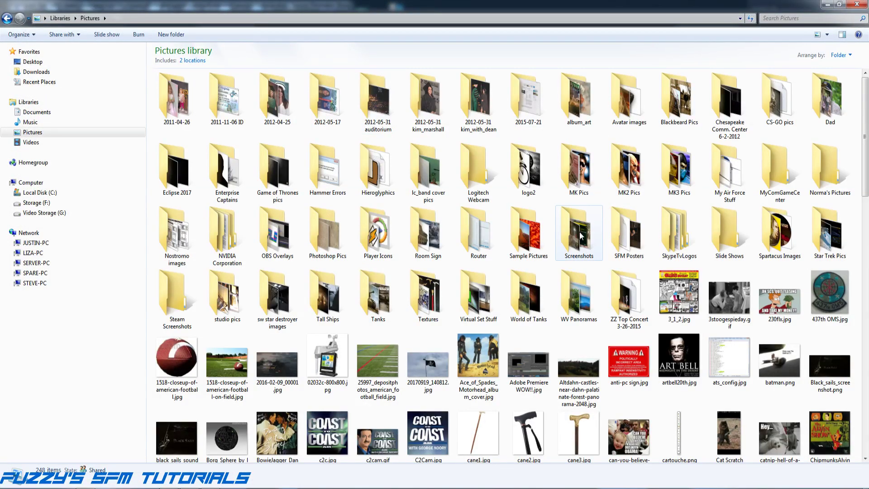
double_click(627, 237)
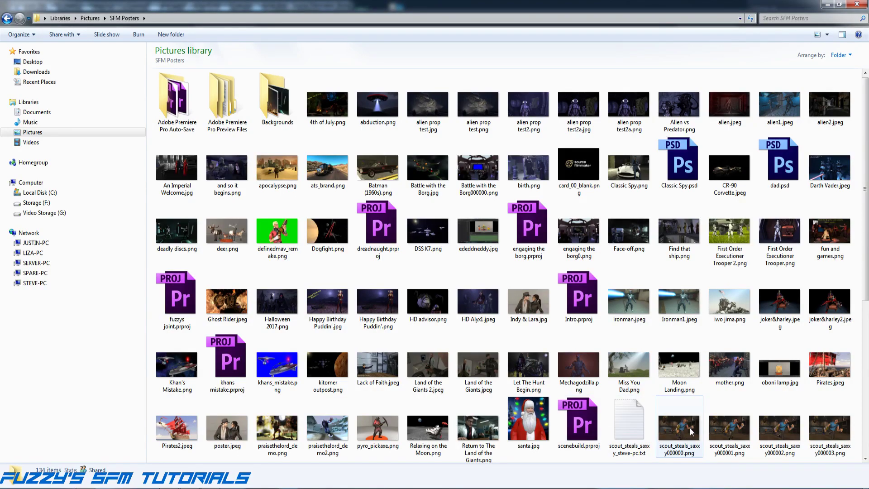
Step: View scout_steals_saxxy000011.png and the preceding frame to compare the Scout's pose, then close the viewer
scroll(691, 431, "down", 5)
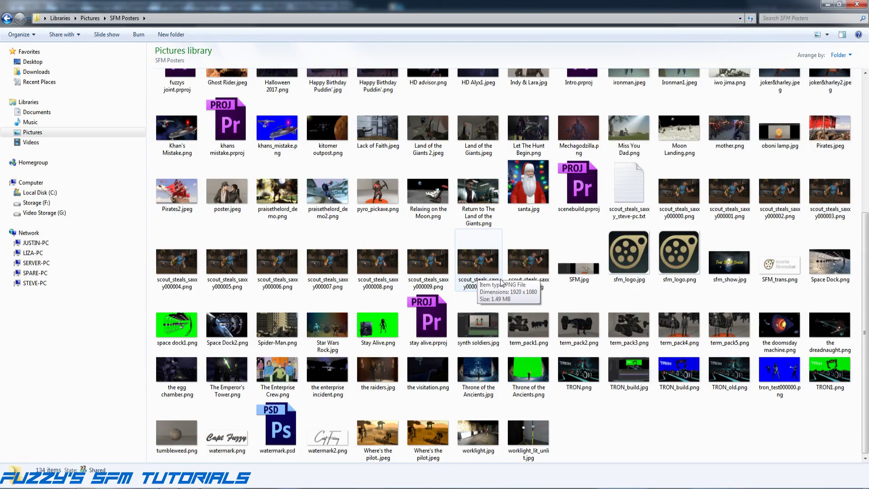
double_click(521, 274)
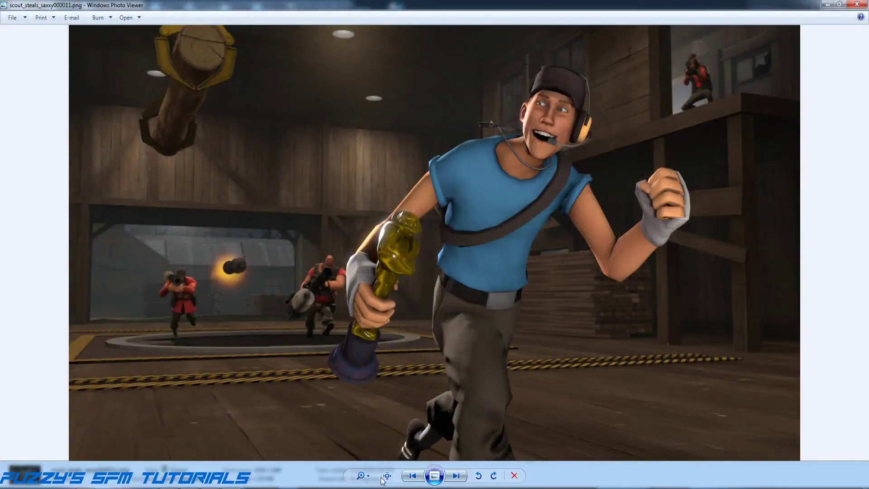
left_click(412, 476)
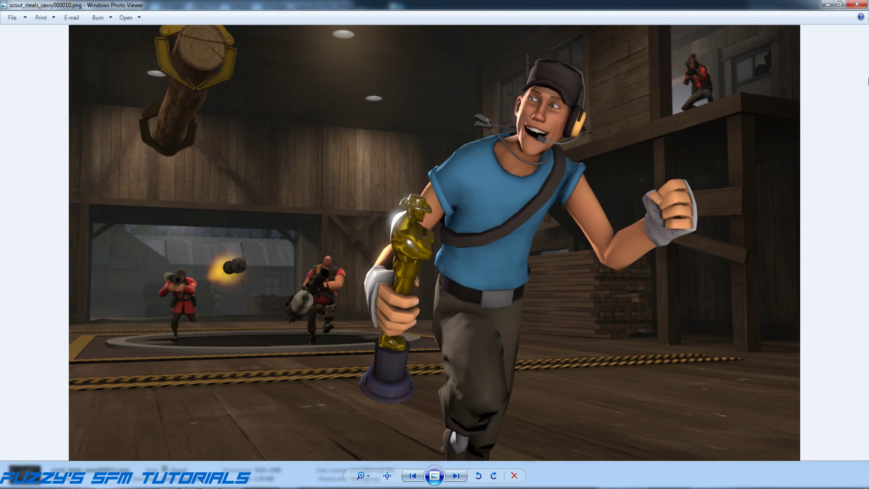
left_click(857, 4)
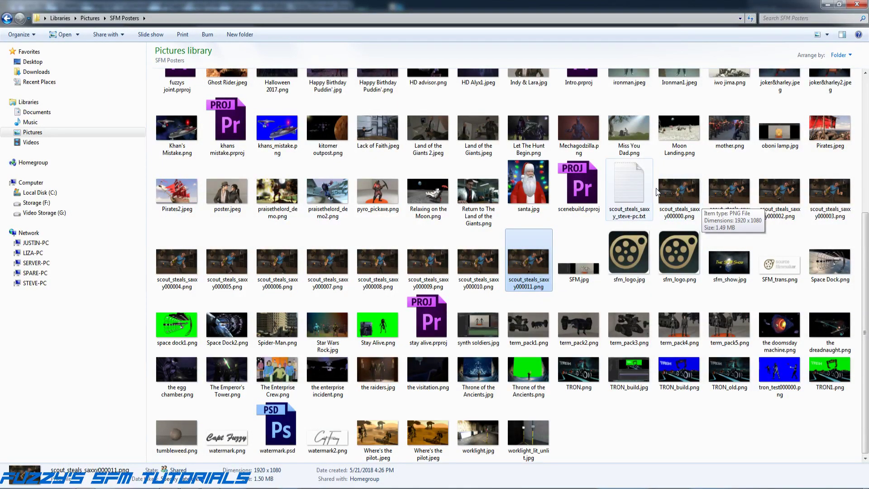
Step: Delete all exported scout_steals_saxxy frames and their text file, keeping only scout_steals_saxxy000010.png
left_click(634, 194, "shift")
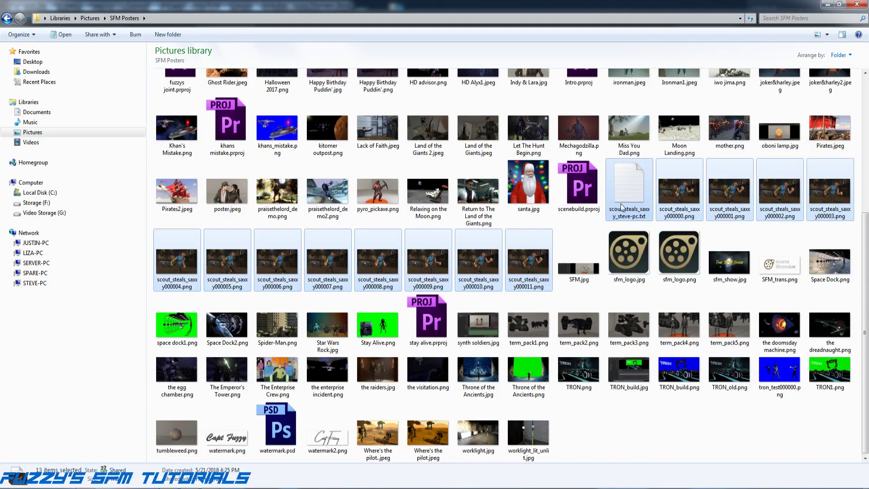
left_click(474, 284, "ctrl")
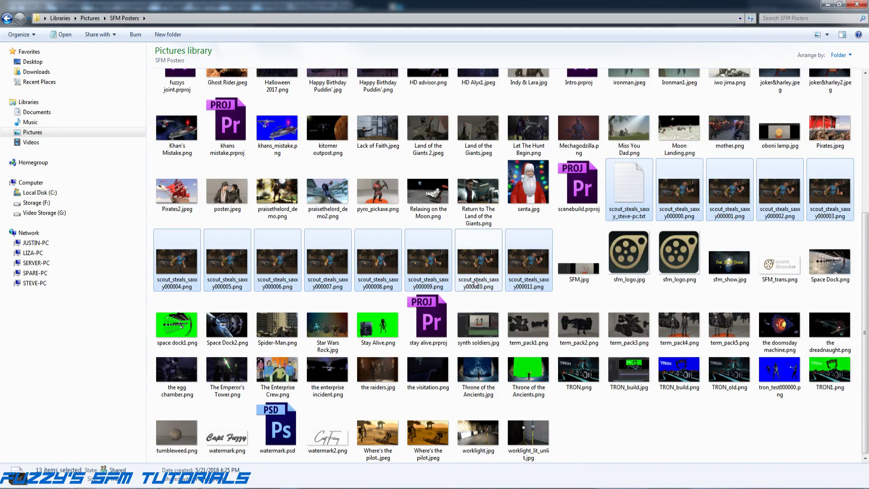
right_click(539, 284)
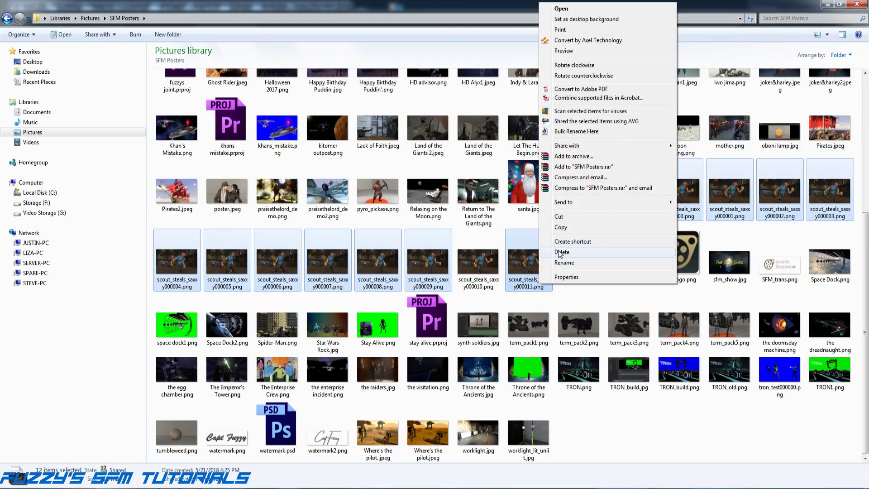
left_click(559, 252)
left_click(479, 256)
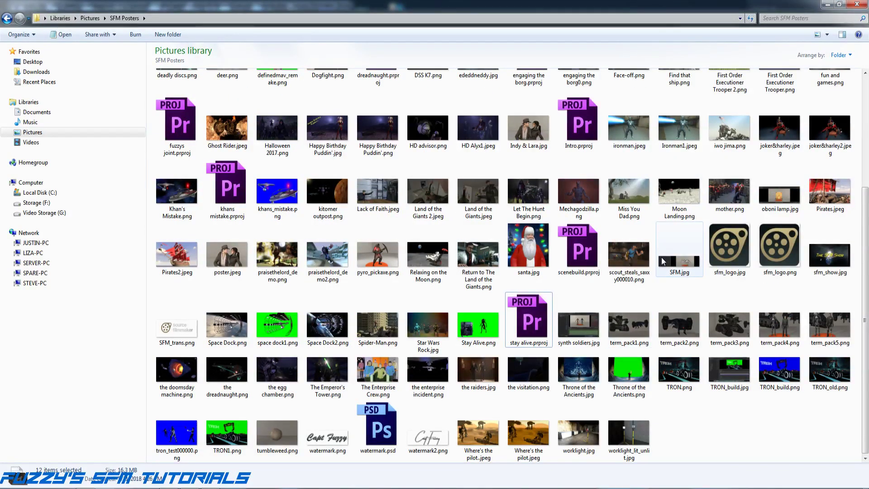
Step: View the kept scout_steals_saxxy000010.png, close the viewer, and return to Source Filmmaker
left_click(632, 262)
double_click(631, 259)
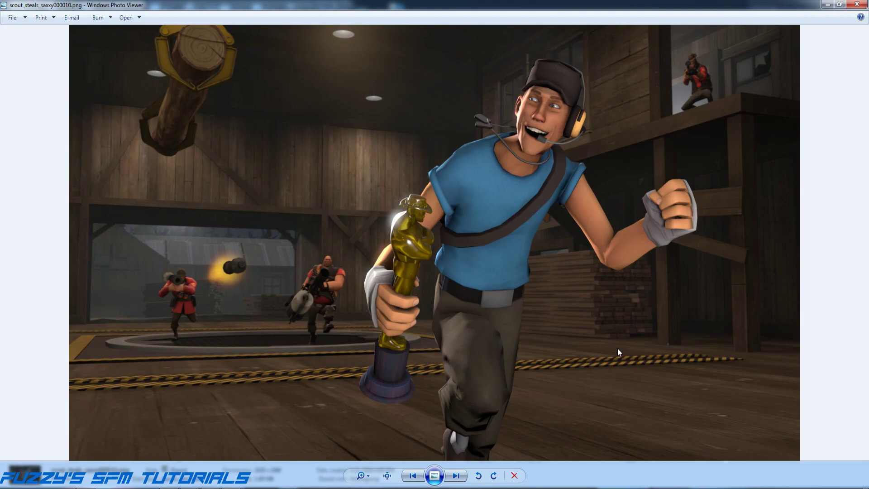
left_click(858, 5)
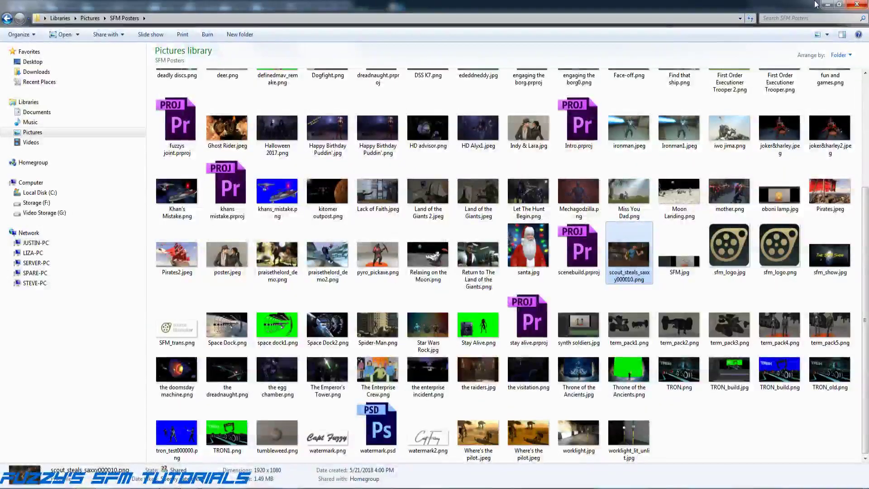
left_click(830, 5)
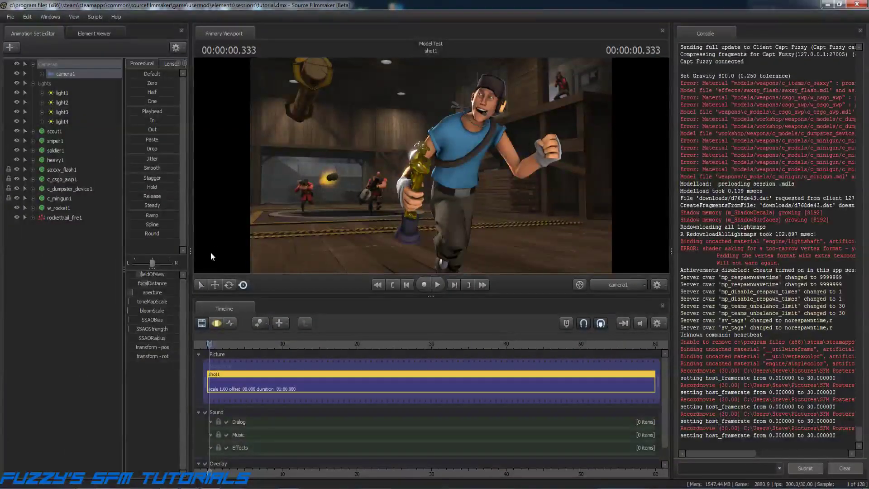
Step: Switch to the Motion Editor and adjust camera1's SSAOStrength and SSAORadius for heavier ambient occlusion shading
left_click(215, 323)
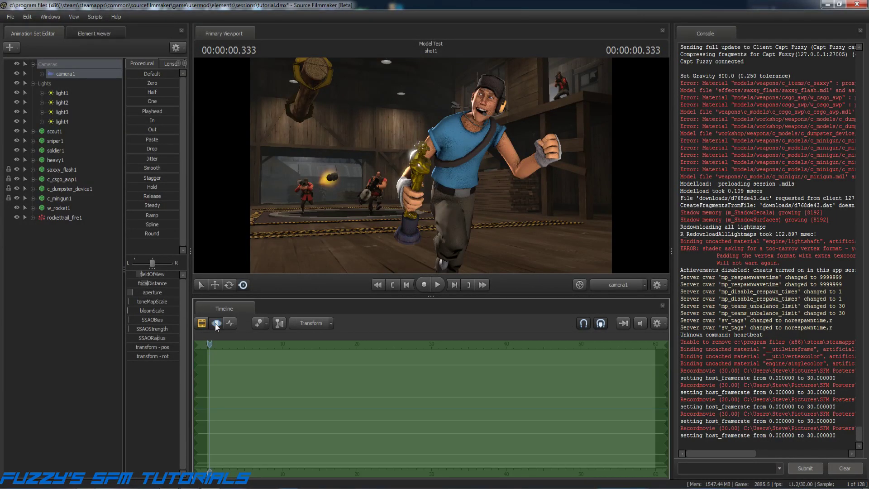
left_click(133, 320)
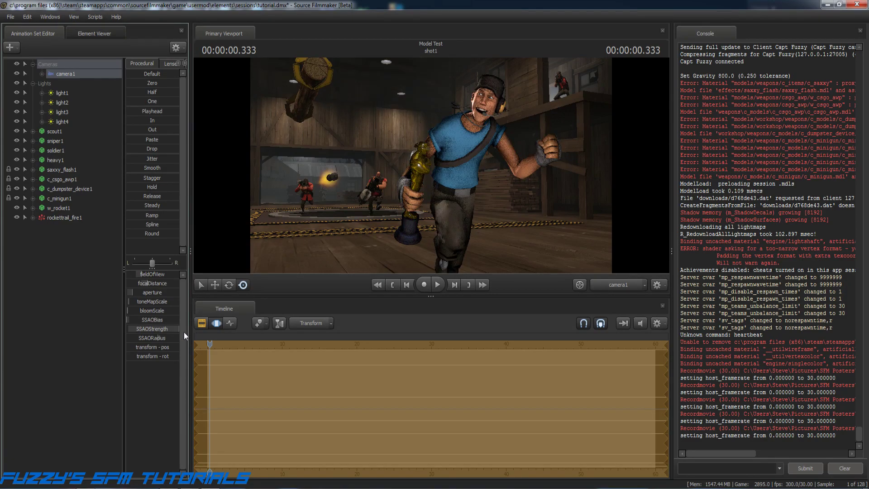
left_click(152, 338, "ctrl")
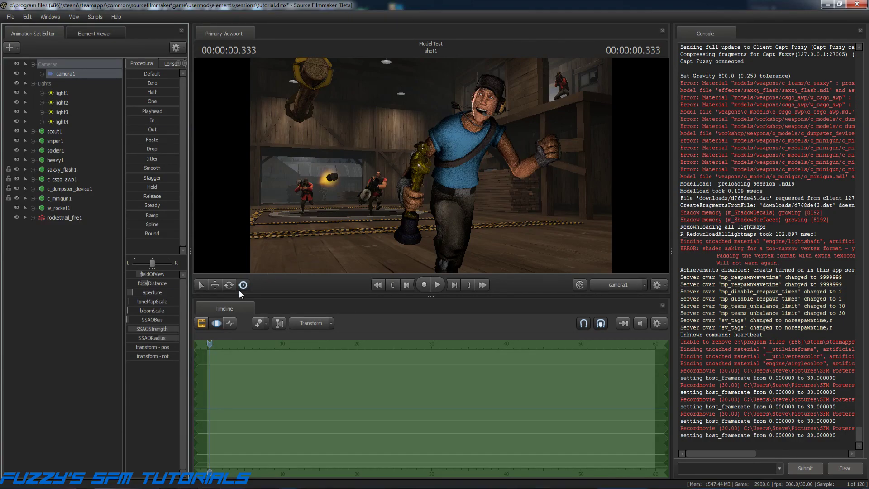
Step: Preview the ambient occlusion in the Clip Editor, then return to the Motion Editor and readjust camera1's SSAOStrength
left_click(204, 324)
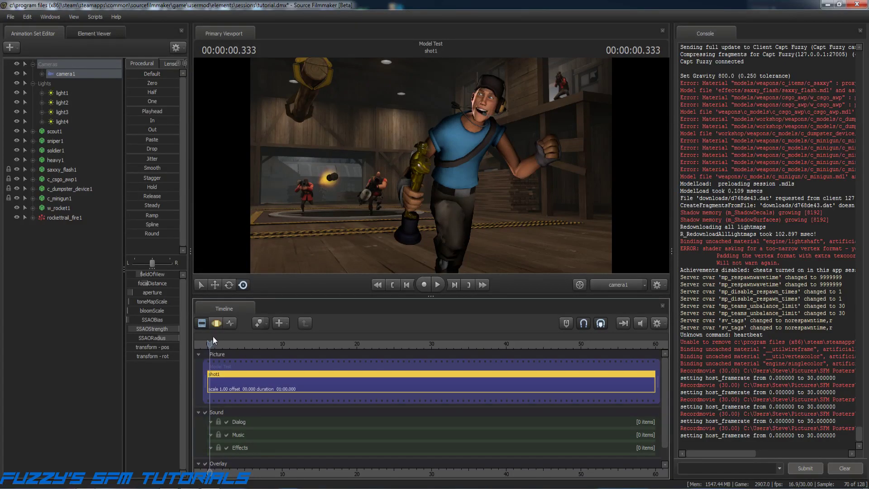
left_click(218, 323)
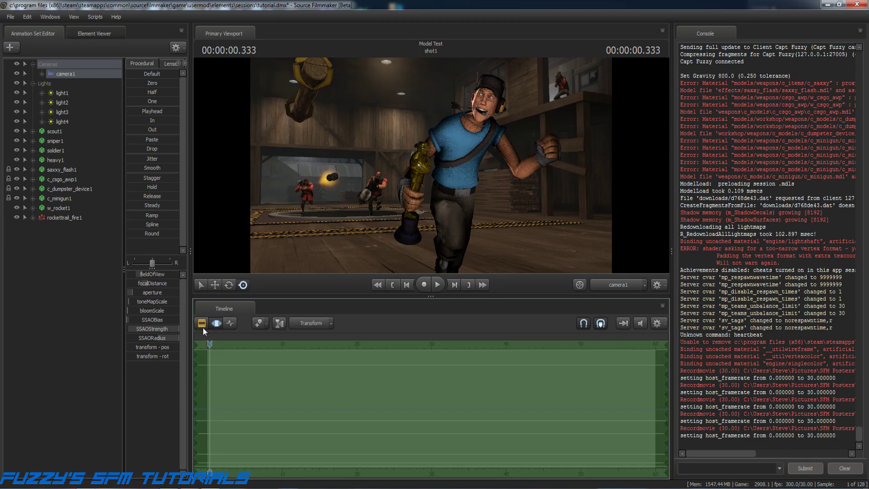
left_click(173, 329)
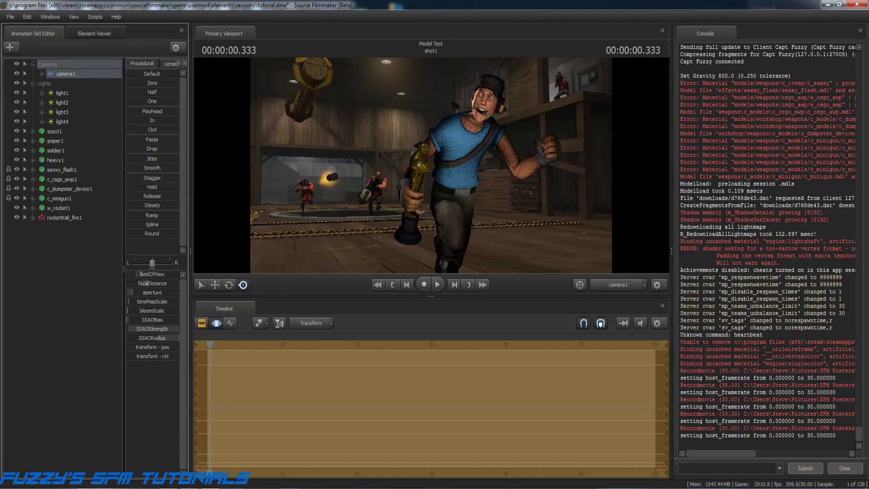
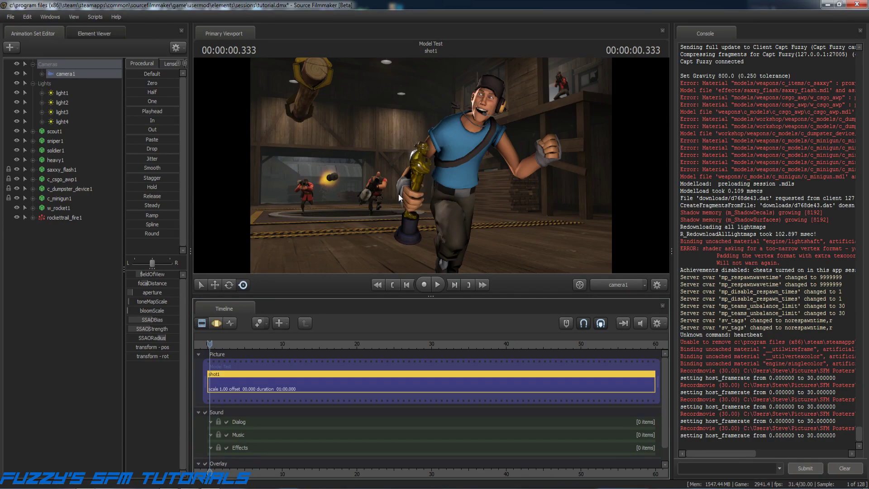
Step: Rebalance camera1's SSAOBias, SSAOStrength and SSAORadius in the Motion Editor, then check the shading in the Clip Editor
left_click_drag(150, 319, 151, 319)
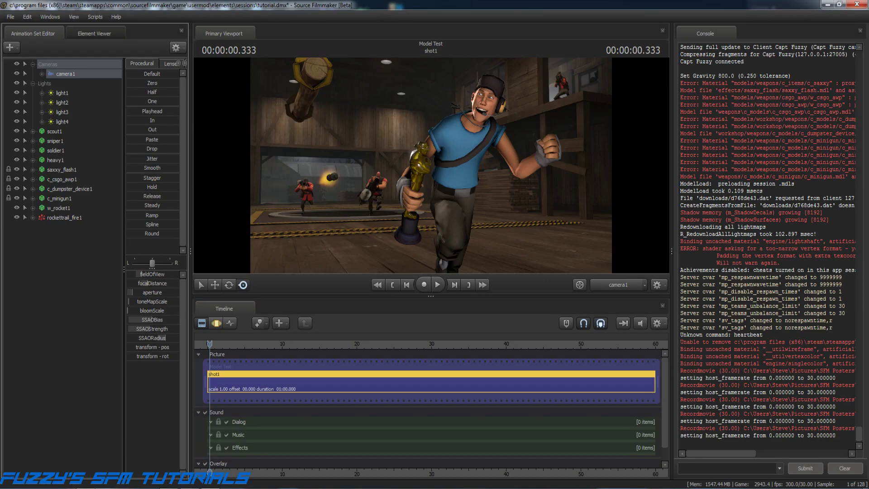
left_click(215, 323)
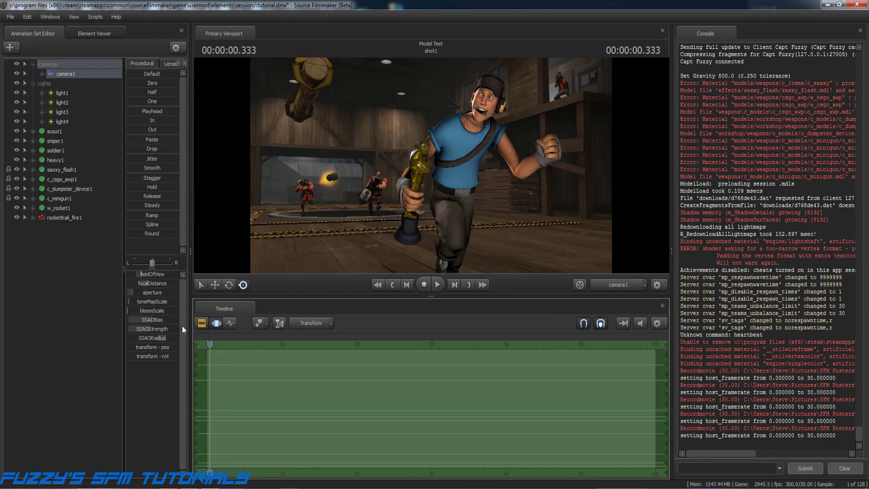
mouse_move(154, 328)
left_mouse_down()
mouse_move(140, 321)
mouse_move(163, 337)
mouse_move(146, 337)
left_mouse_up()
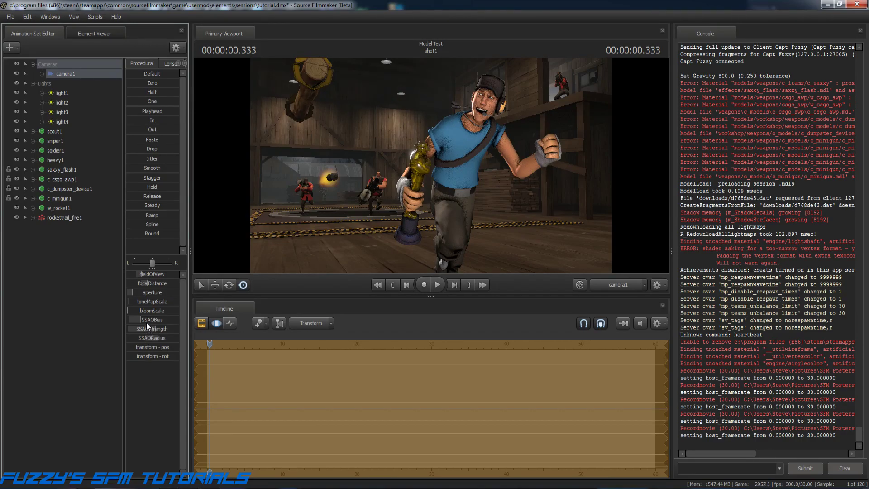
left_click_drag(146, 322, 163, 330)
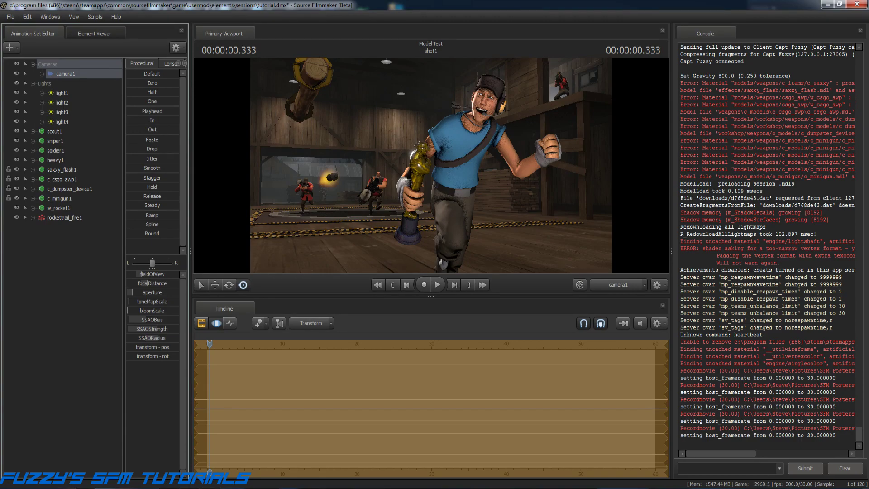
mouse_move(163, 329)
left_mouse_down()
mouse_move(148, 337)
mouse_move(164, 328)
left_mouse_up()
left_click(200, 323)
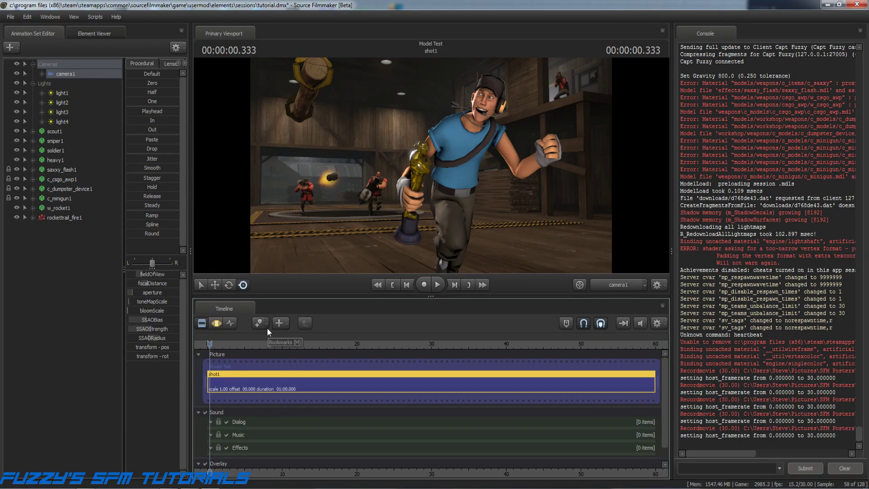
Step: Fine-tune camera1's SSAOStrength in the Motion Editor and preview the rendered look in the Clip Editor
left_click(219, 322)
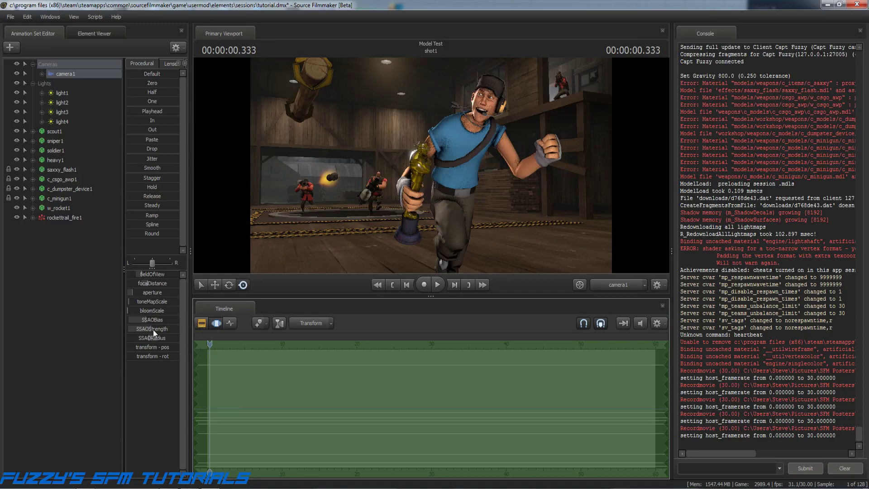
left_click(153, 330)
left_click_drag(153, 329, 160, 334)
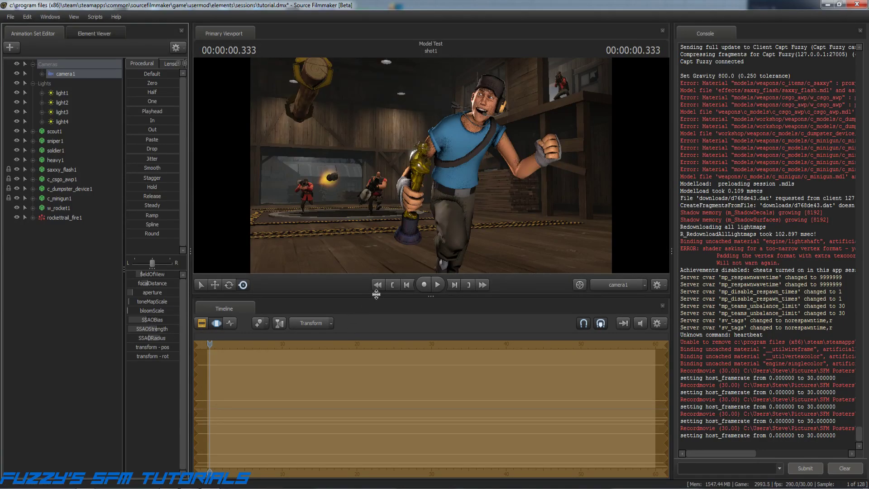
left_click(201, 322)
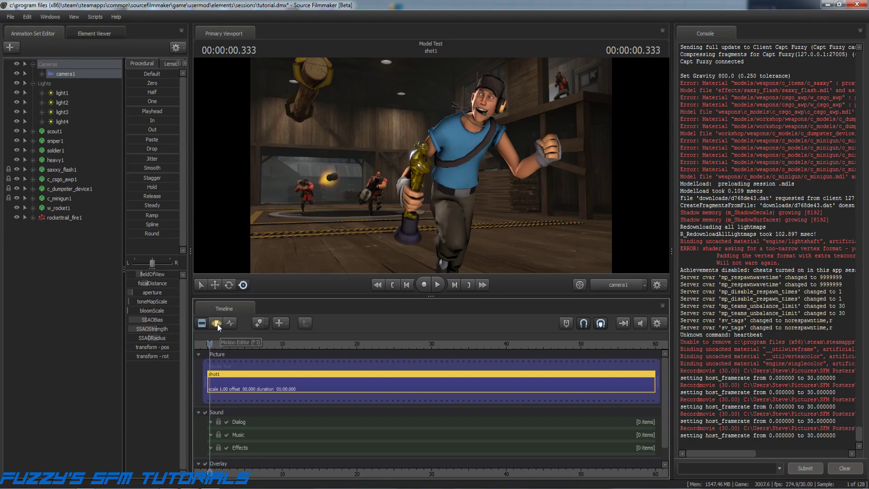
Step: Rename scout_steals_saxxy000010.png in the SFM Posters folder to scout_steals_saxxy.png, then return to Source Filmmaker
key("alt+Tab")
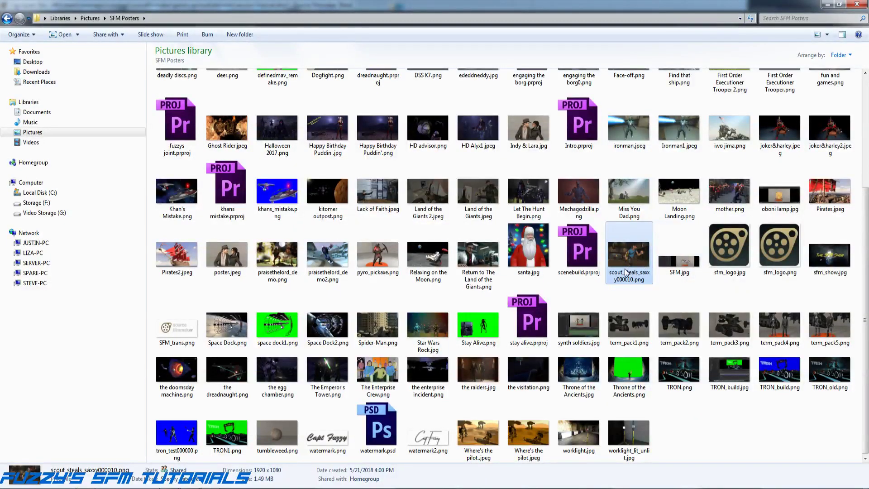
right_click(625, 270)
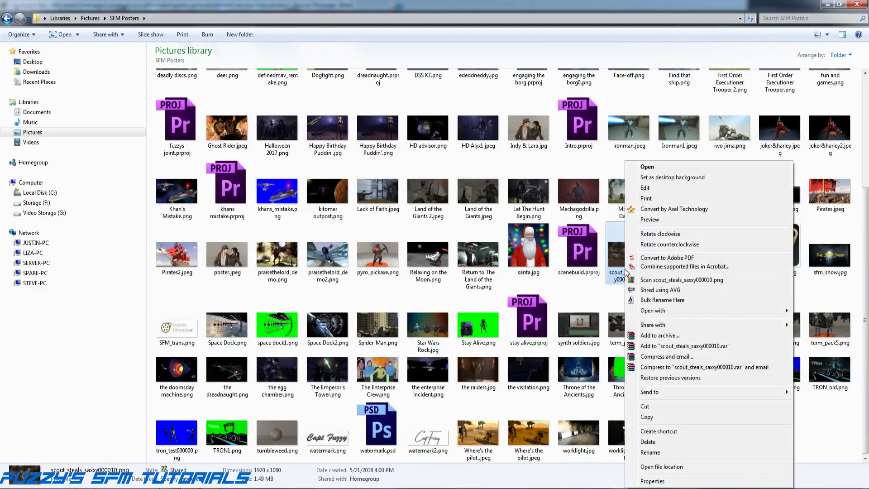
left_click(649, 452)
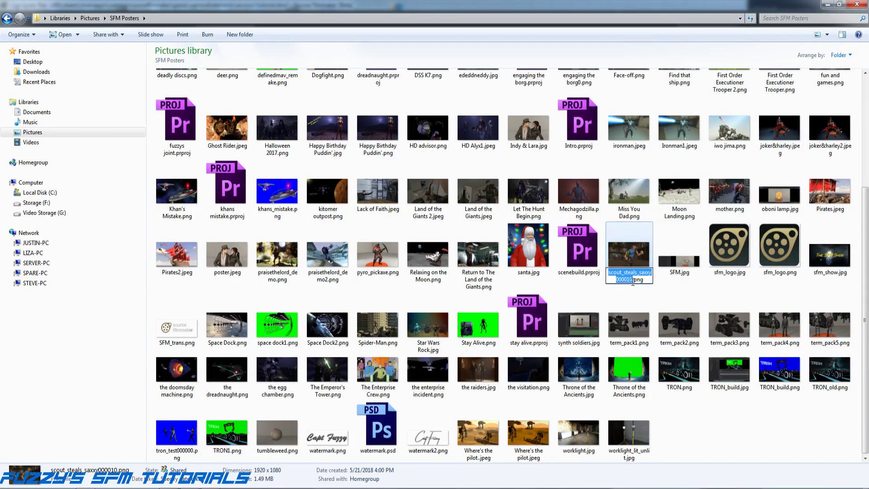
left_click_drag(633, 282, 616, 283)
key("Delete")
key("Return")
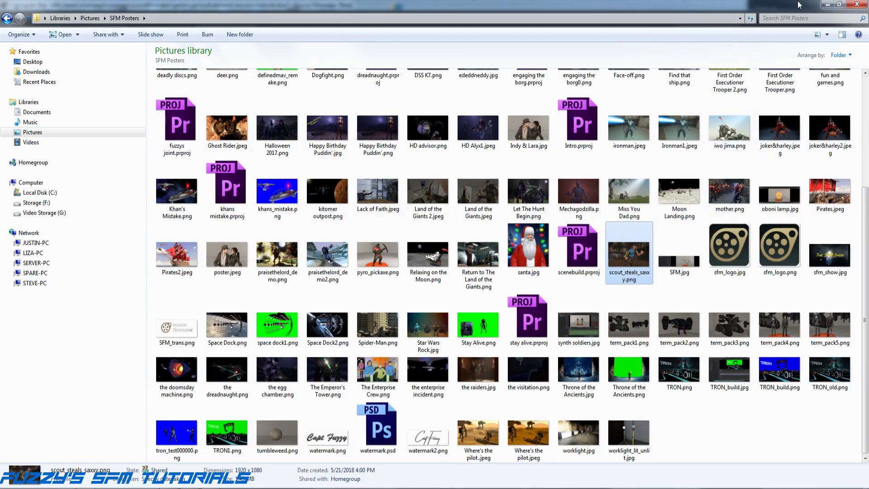
left_click(827, 4)
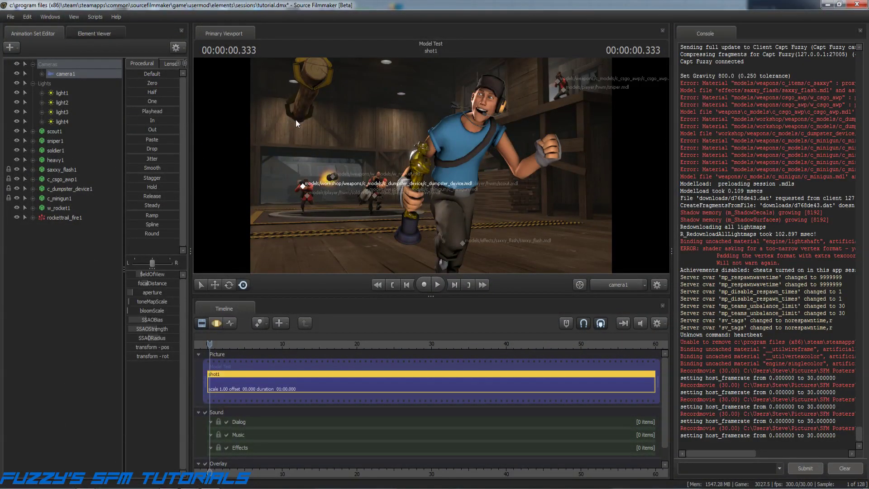
Step: Save the session and export a 1080p PNG image sequence named scout_steals_saxxy, with a custom duration from 0.000 to 0.400 seconds
left_click(11, 17)
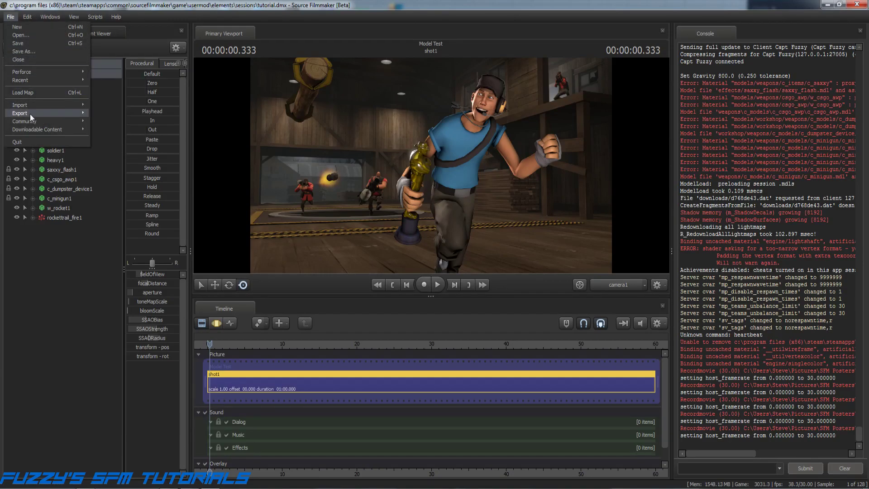
mouse_move(30, 113)
left_click(101, 111)
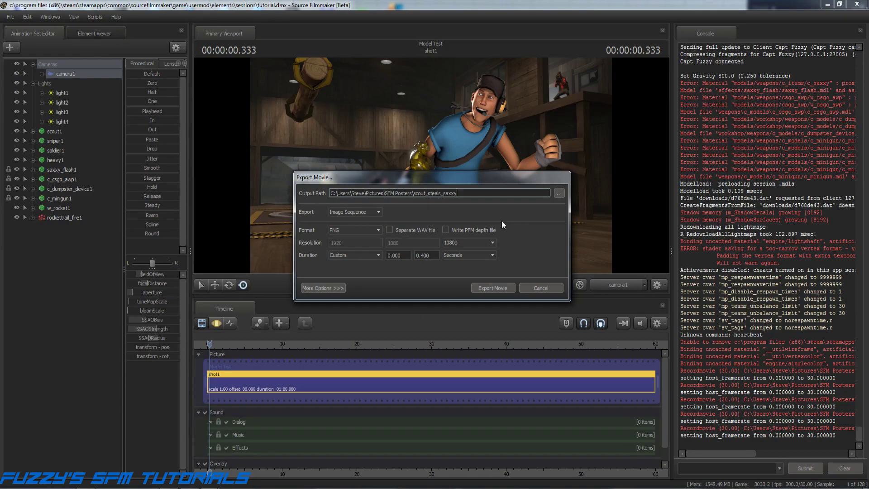
left_click(490, 289)
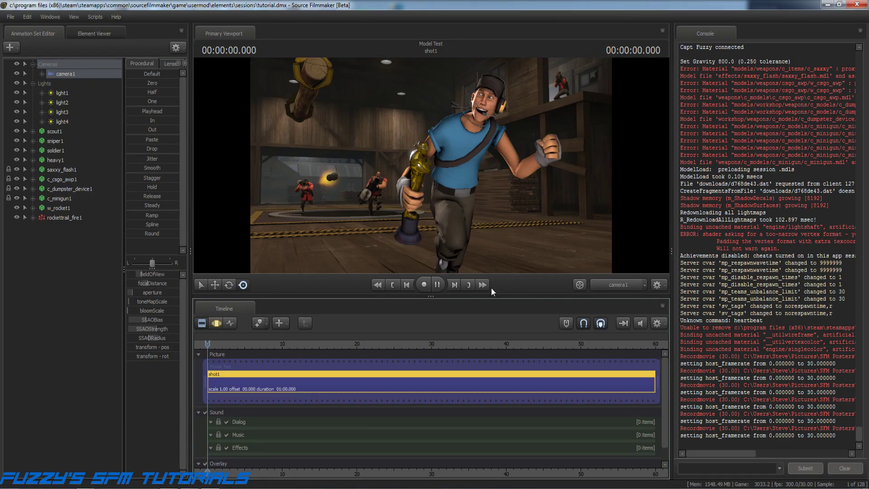
key("space")
key("Right")
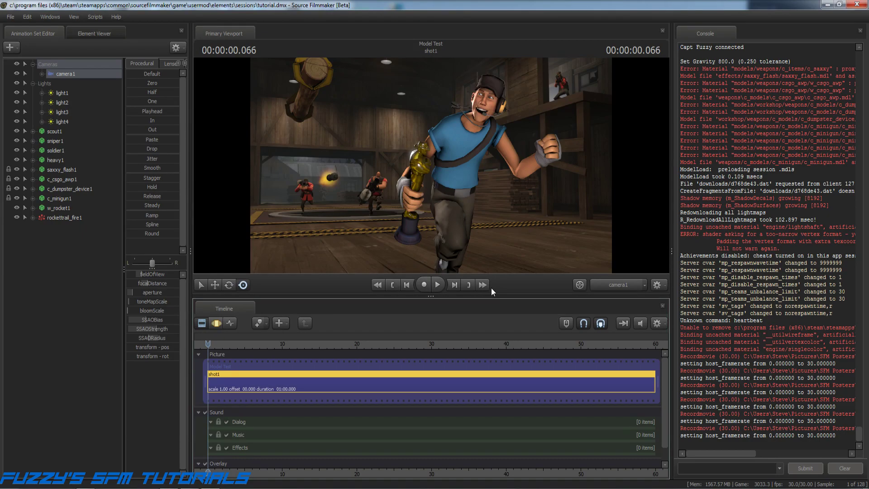
key("Right")
key("Right")
key("Right")
key("Right")
key("Right")
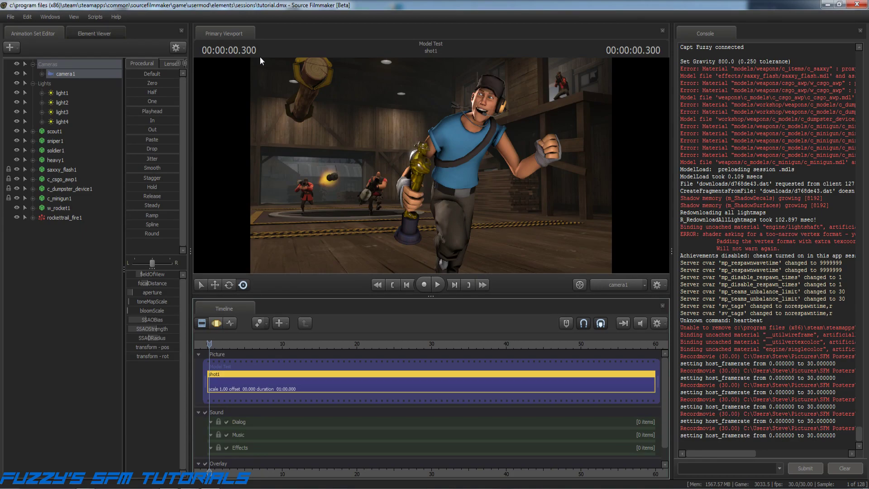
key("Right")
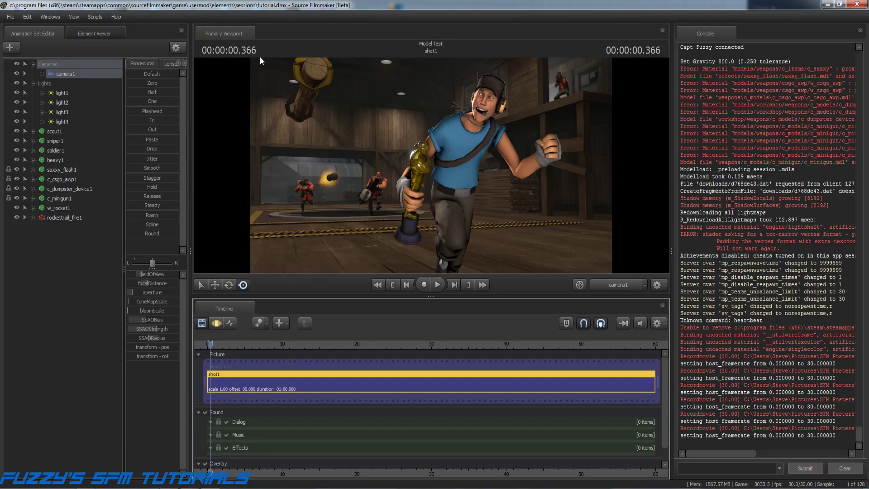
Step: Switch to the SFM Posters folder and delete the newly exported frames and text file, keeping scout_steals_saxxy.png and scout_steals_saxxy000010.png
key("alt+Tab")
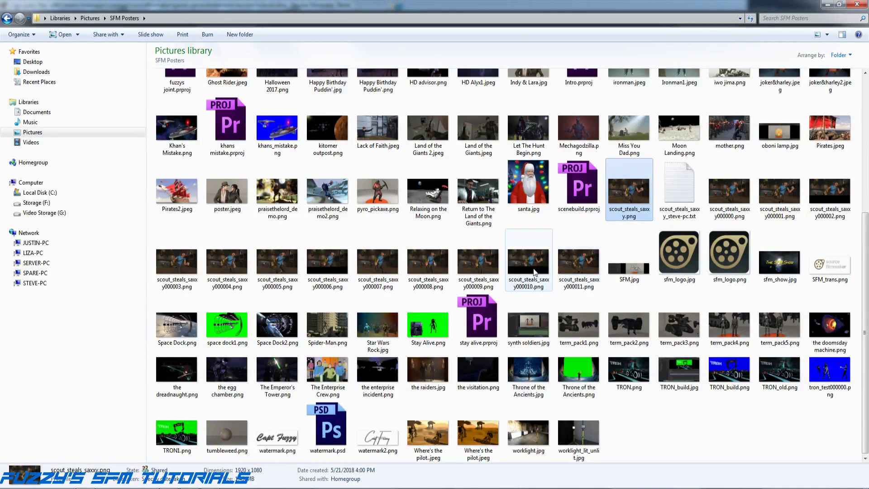
left_click(587, 267)
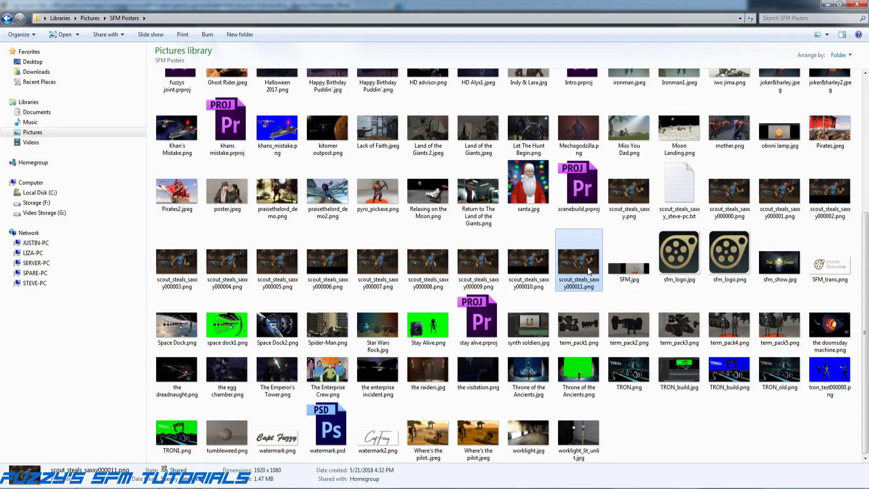
left_click(681, 200, "shift")
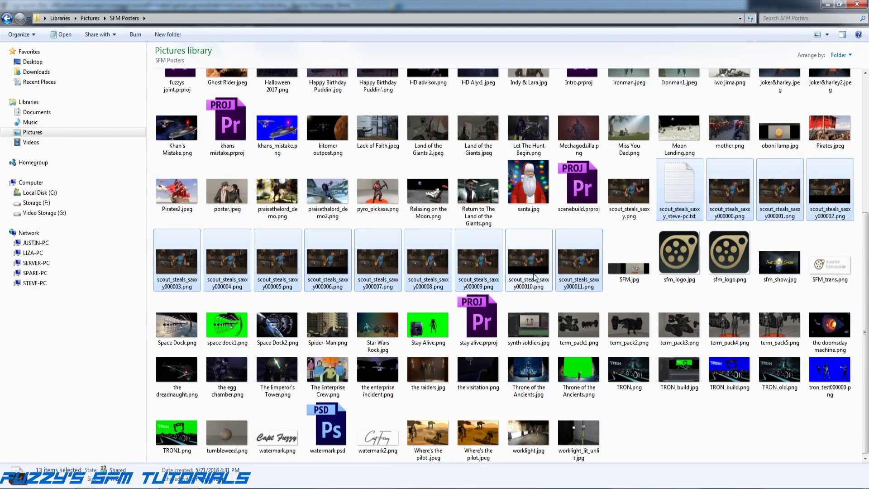
right_click(572, 281)
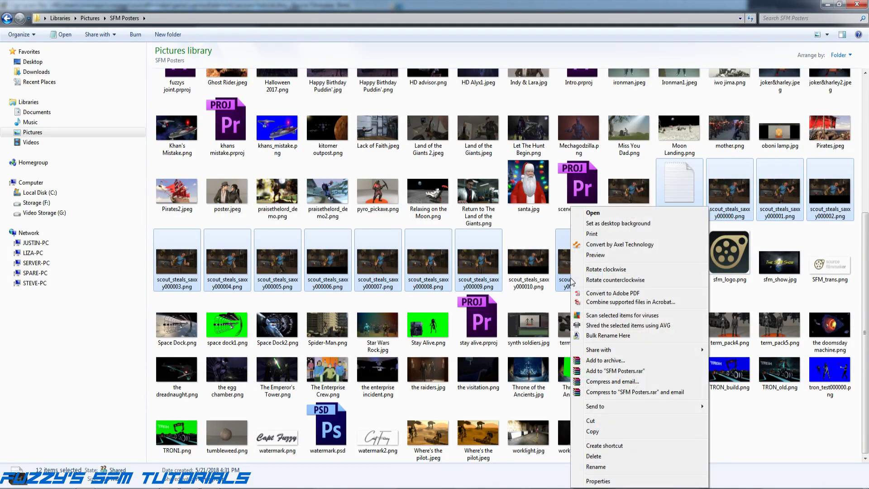
left_click(594, 457)
left_click(470, 256)
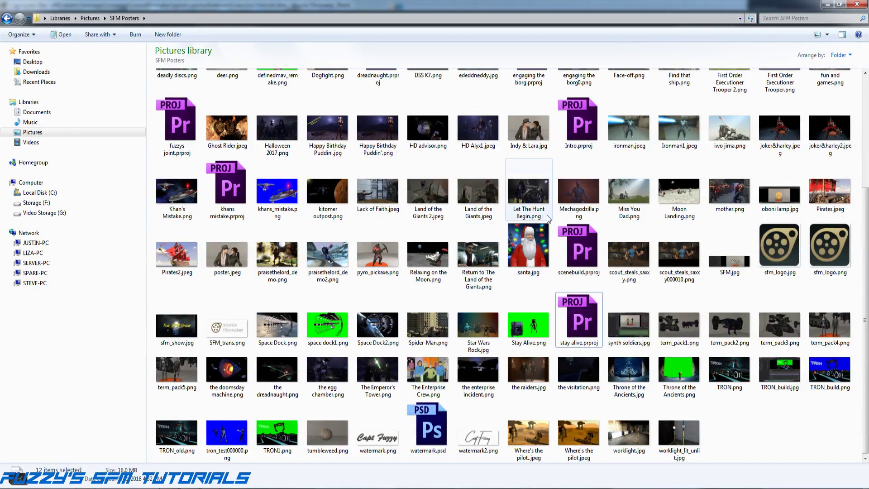
Step: View scout_steals_saxxy000010.png and scout_steals_saxxy.png at full-window size to compare their shading
double_click(676, 269)
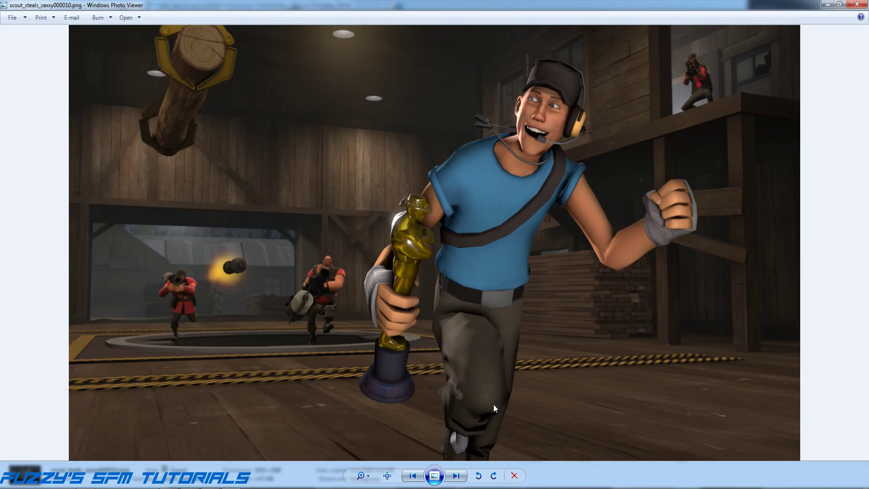
left_click(840, 4)
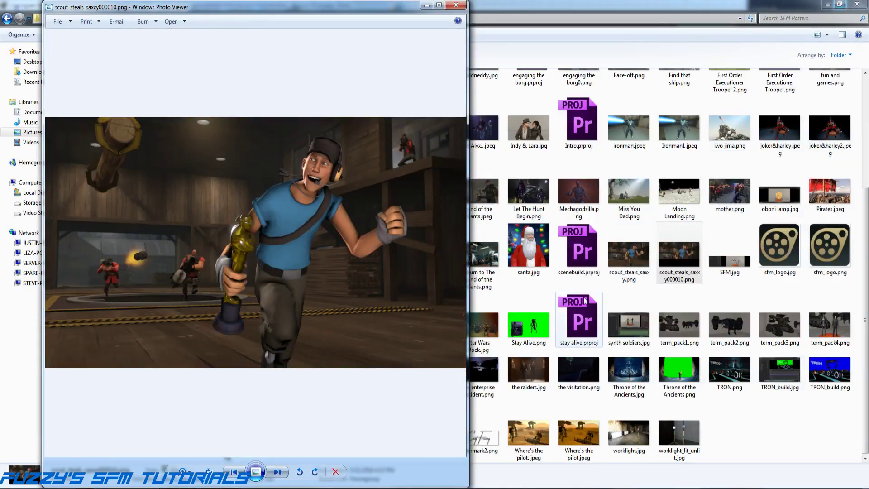
left_click(627, 266)
double_click(627, 266)
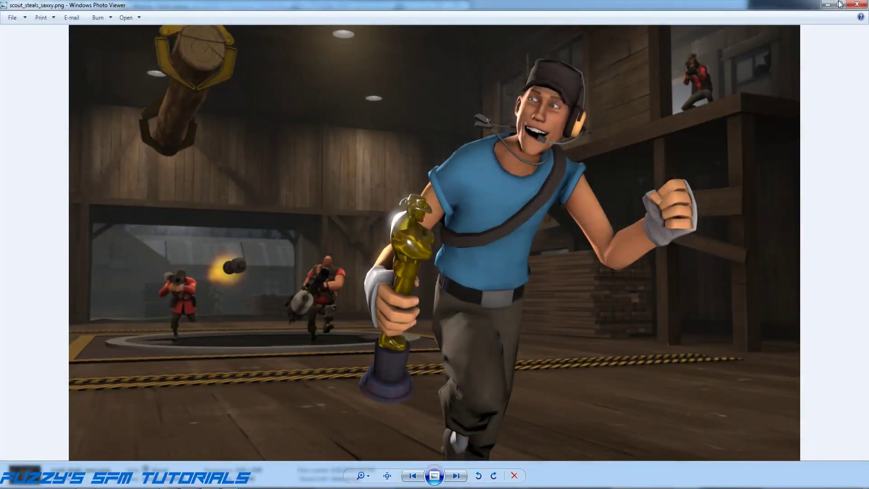
left_click(843, 4)
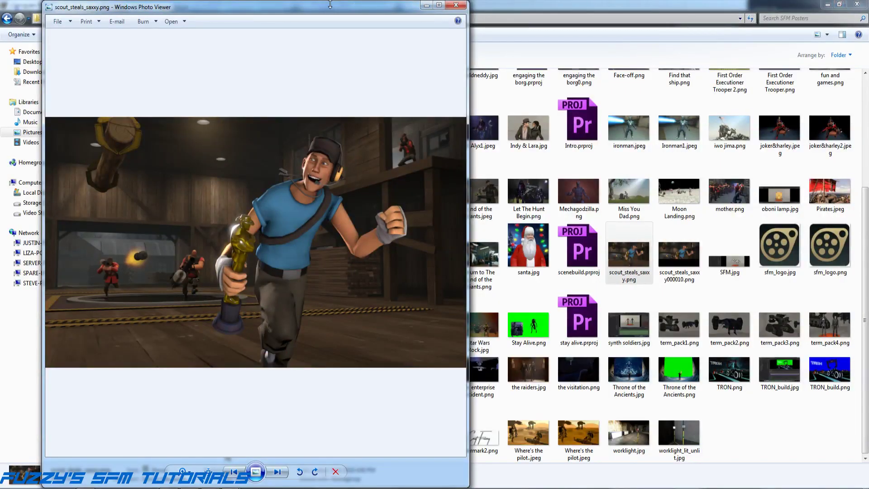
left_click_drag(324, 9, 706, 5)
double_click(705, 4)
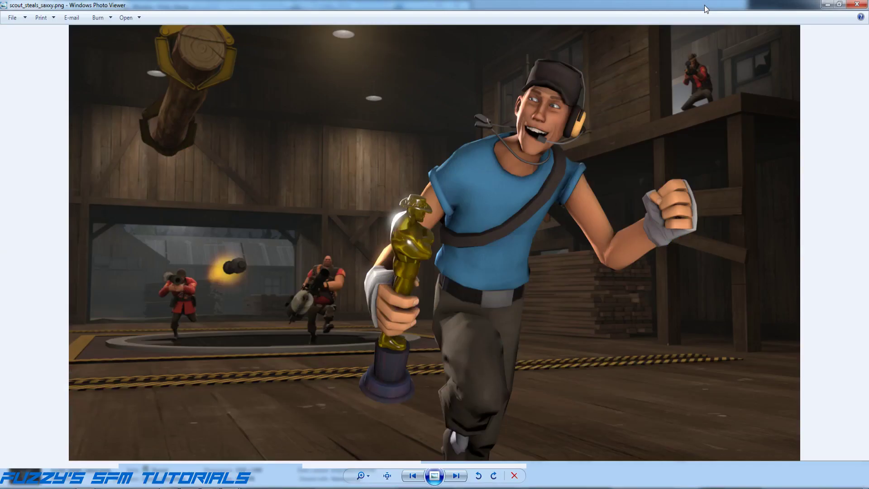
left_click(840, 4)
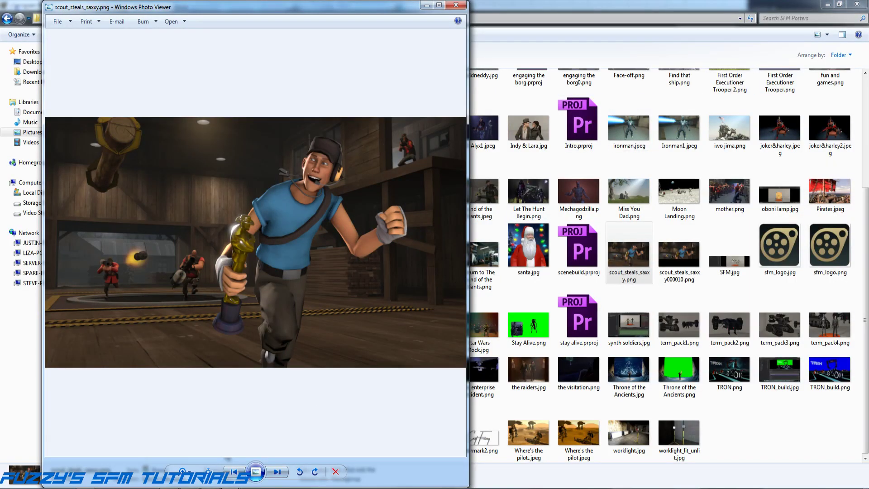
Step: Place the two Scout renders side by side for comparison, inspect scout_steals_saxxy000010.png enlarged, and close both images
mouse_move(186, 477)
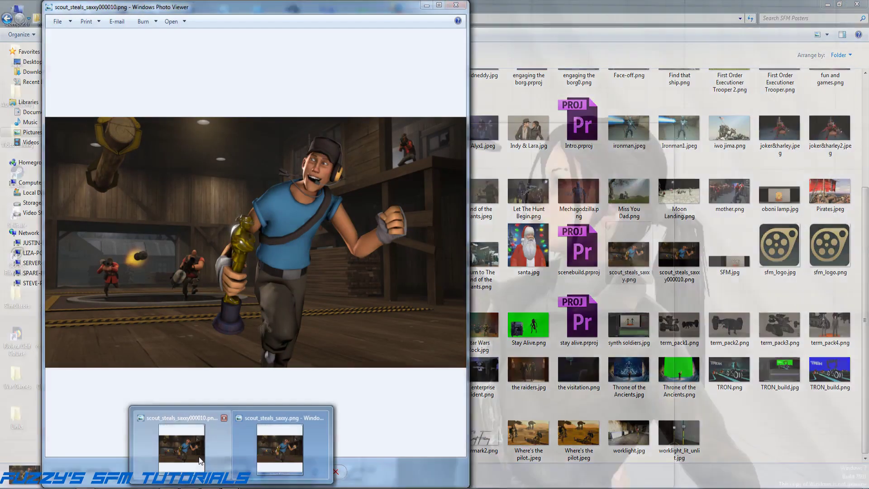
left_click(199, 459)
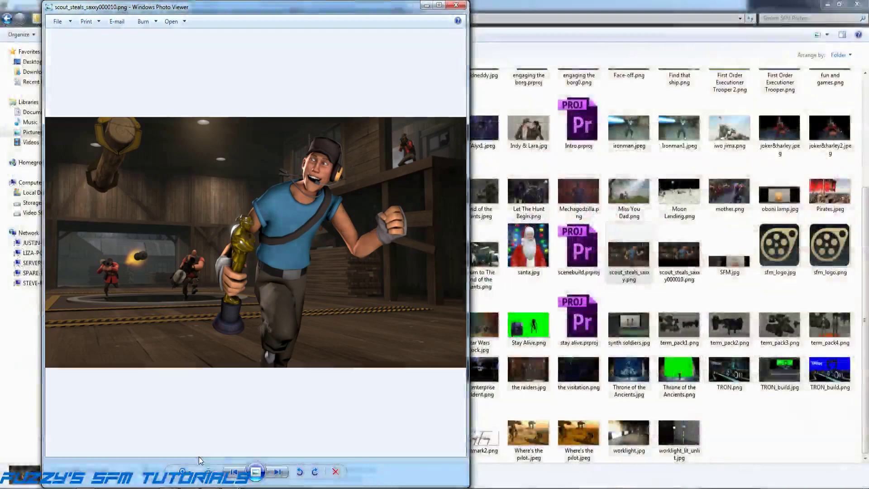
left_click_drag(261, 11, 651, 14)
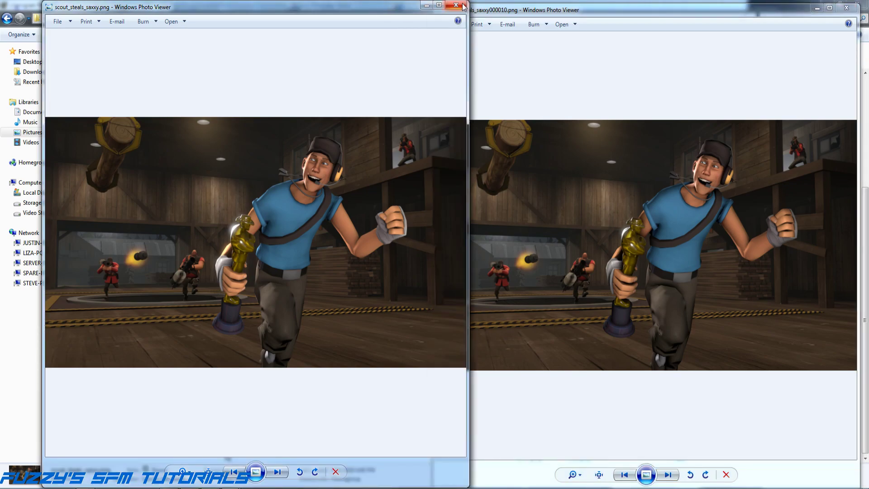
left_click(455, 5)
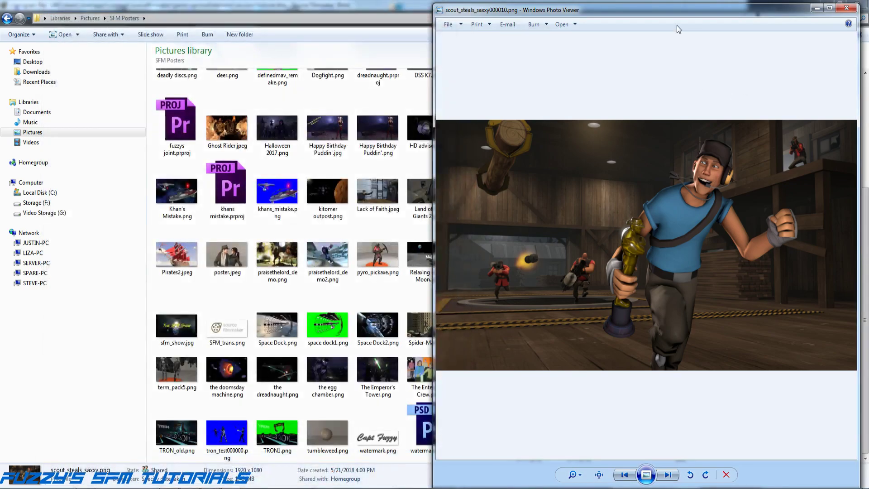
left_click(829, 7)
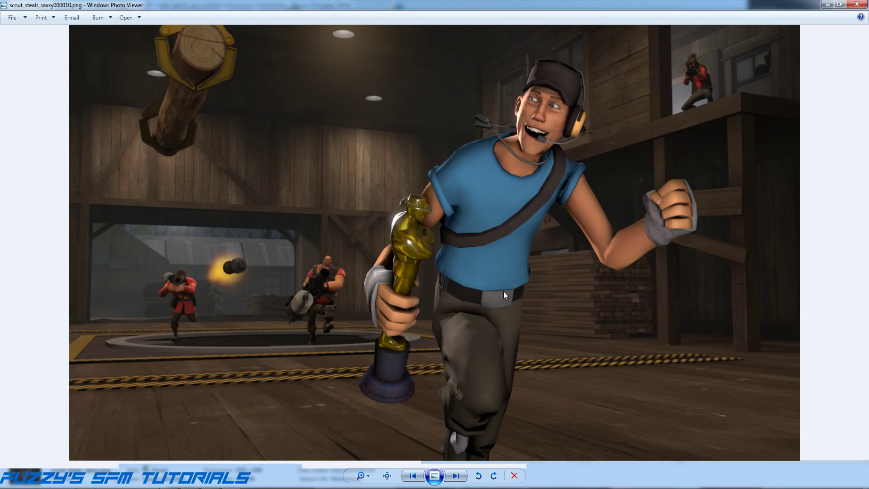
left_click(857, 4)
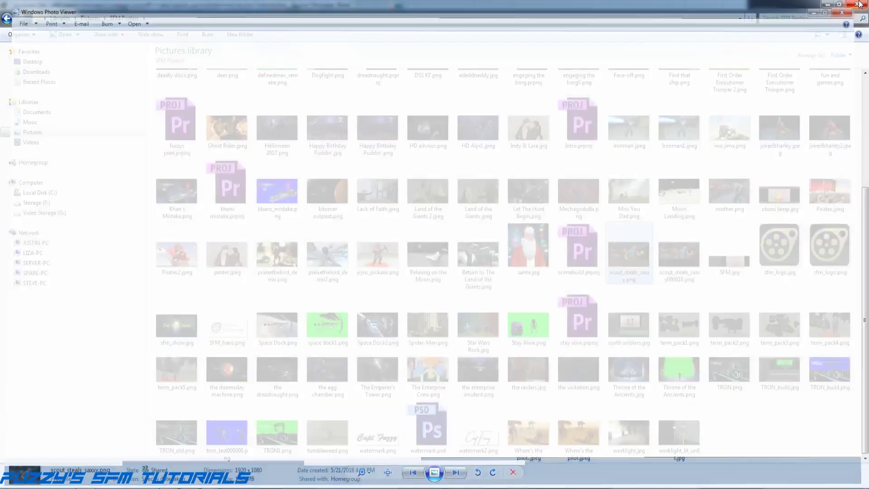
Step: Delete the earlier render scout_steals_saxxy.png from the SFM Posters folder
right_click(650, 270)
left_click(673, 442)
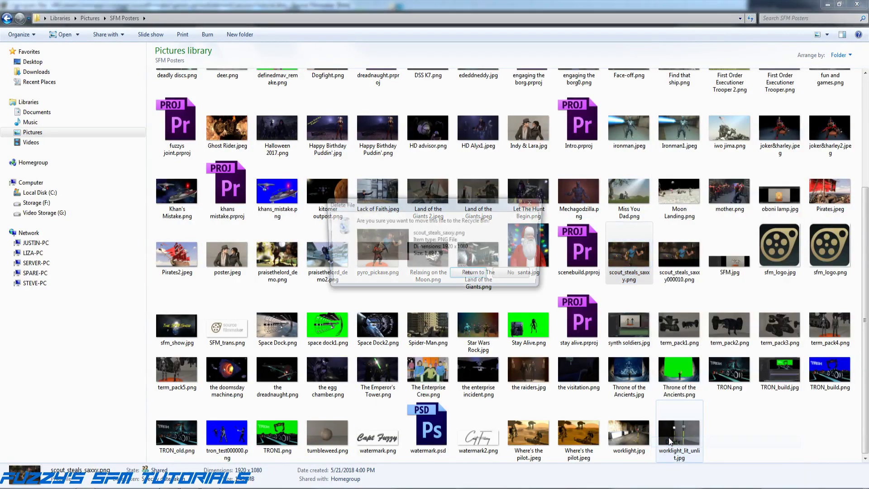
left_click(473, 275)
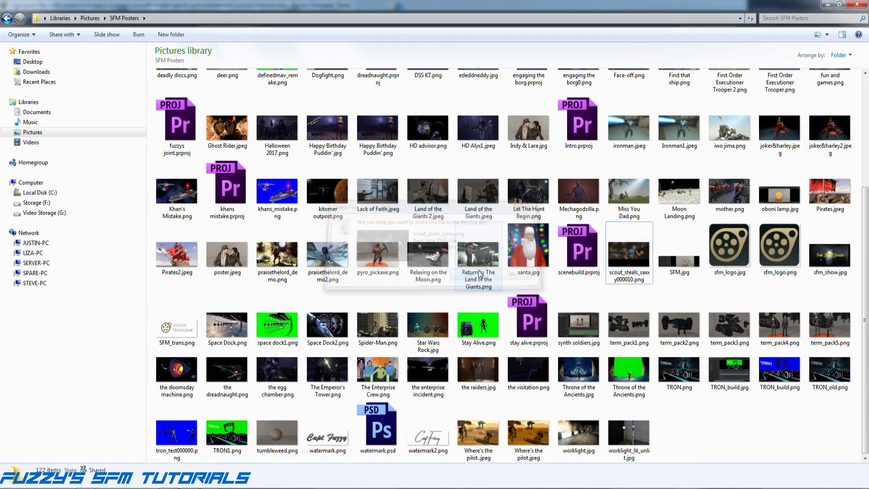
Step: Rename scout_steals_saxxy000010.png in the SFM Posters folder to scout_steals_saxxy.png
right_click(621, 273)
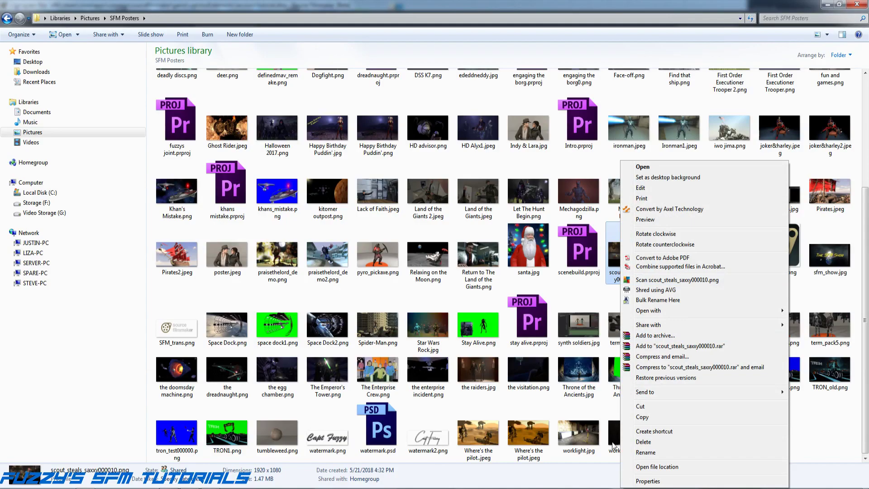
left_click(646, 452)
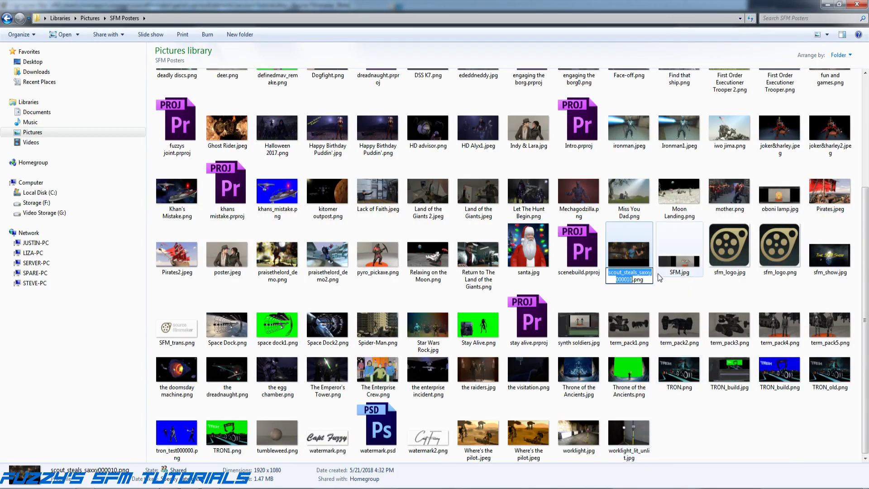
left_click(632, 279)
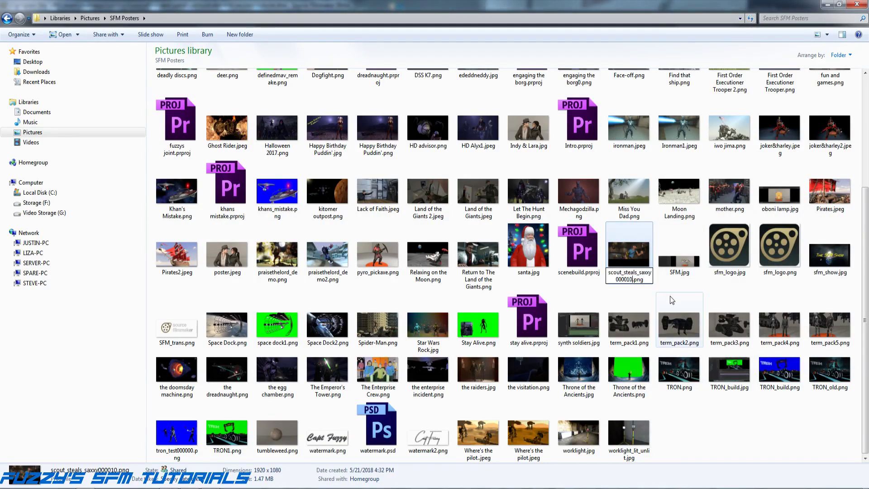
key("BackSpace")
key("BackSpace")
key("BackSpace")
key("BackSpace")
key("BackSpace")
key("BackSpace")
key("Return")
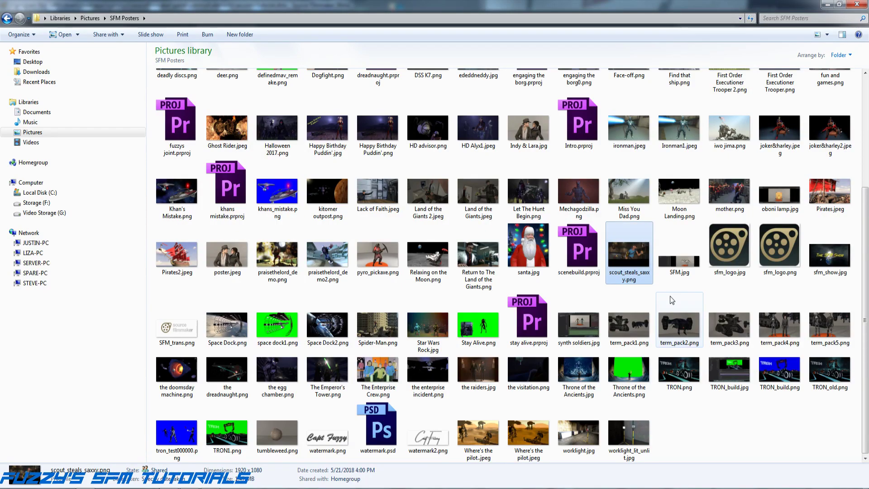
Step: Close the SFM Posters folder and, in Source Filmmaker, move the playhead to the start of shot1
left_click(857, 4)
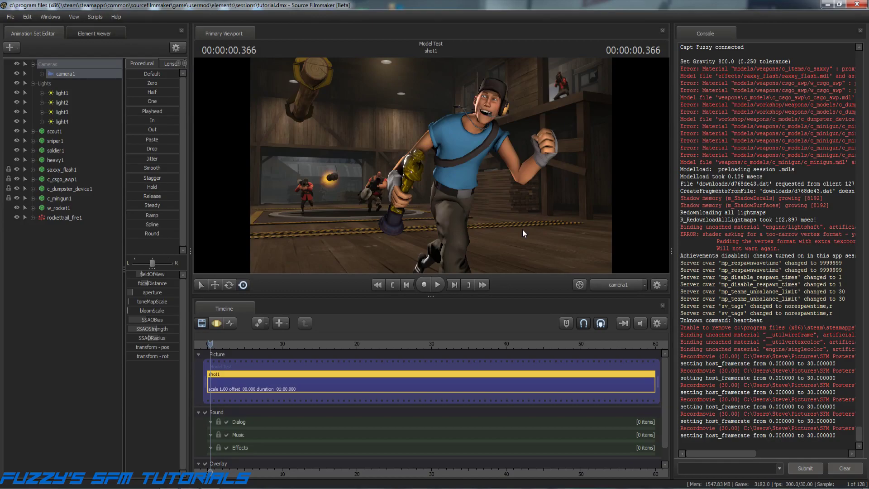
left_click(393, 285)
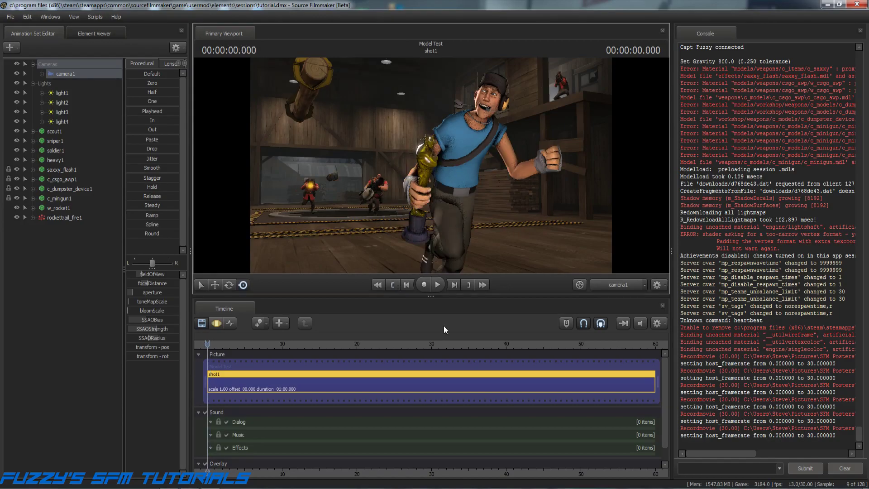